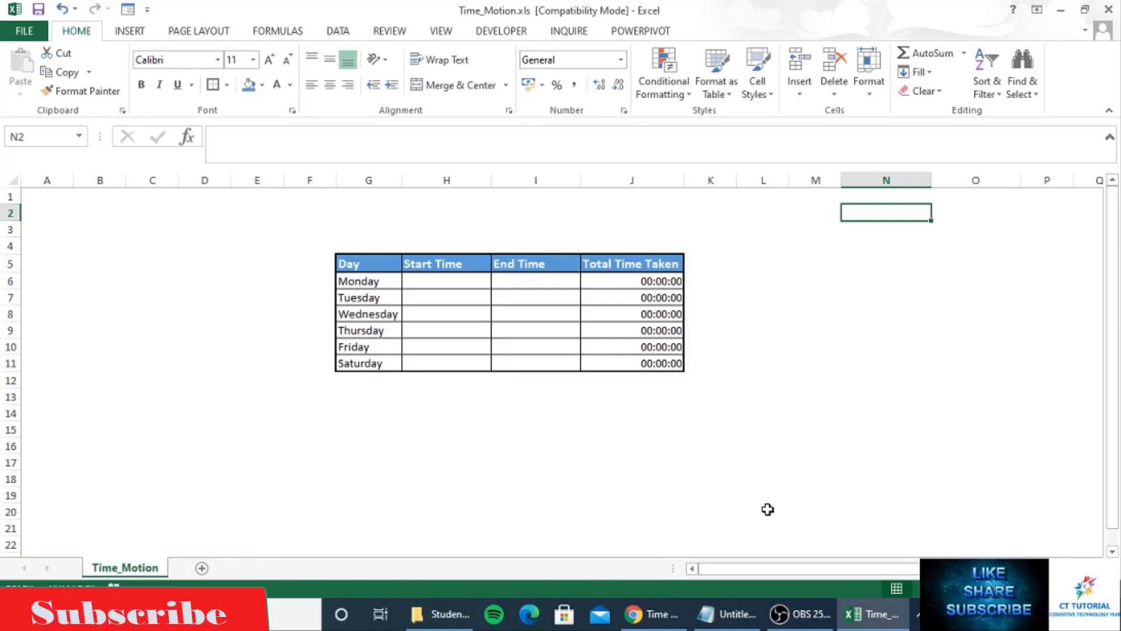
- Review the Day, Start Time, End Time and Total Time Taken headers
left_click(345, 268)
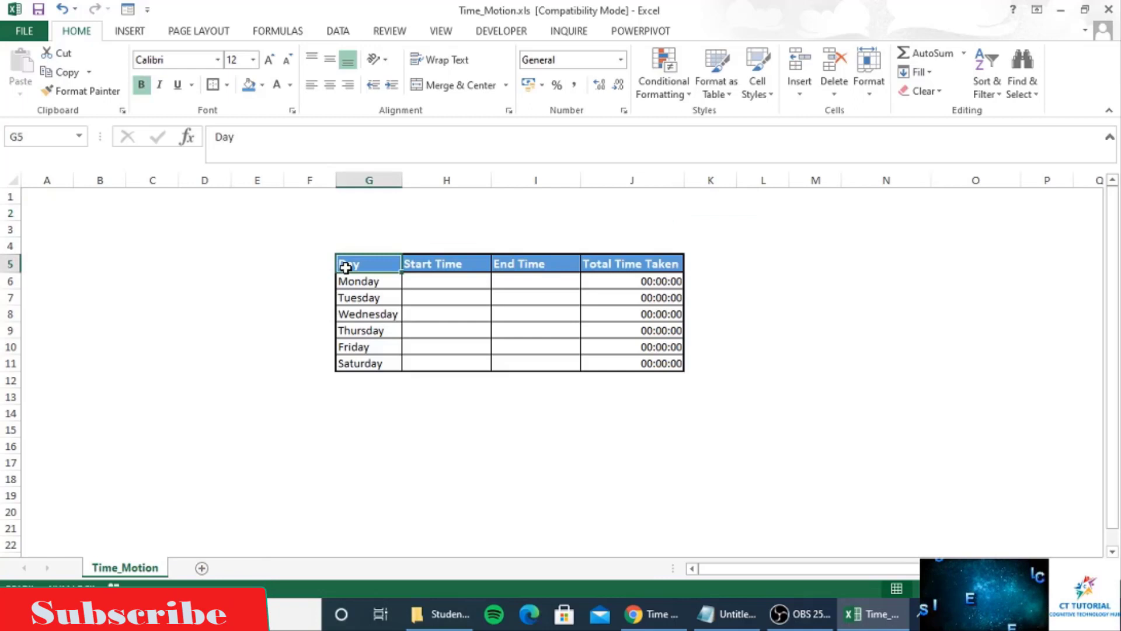
left_click(433, 257)
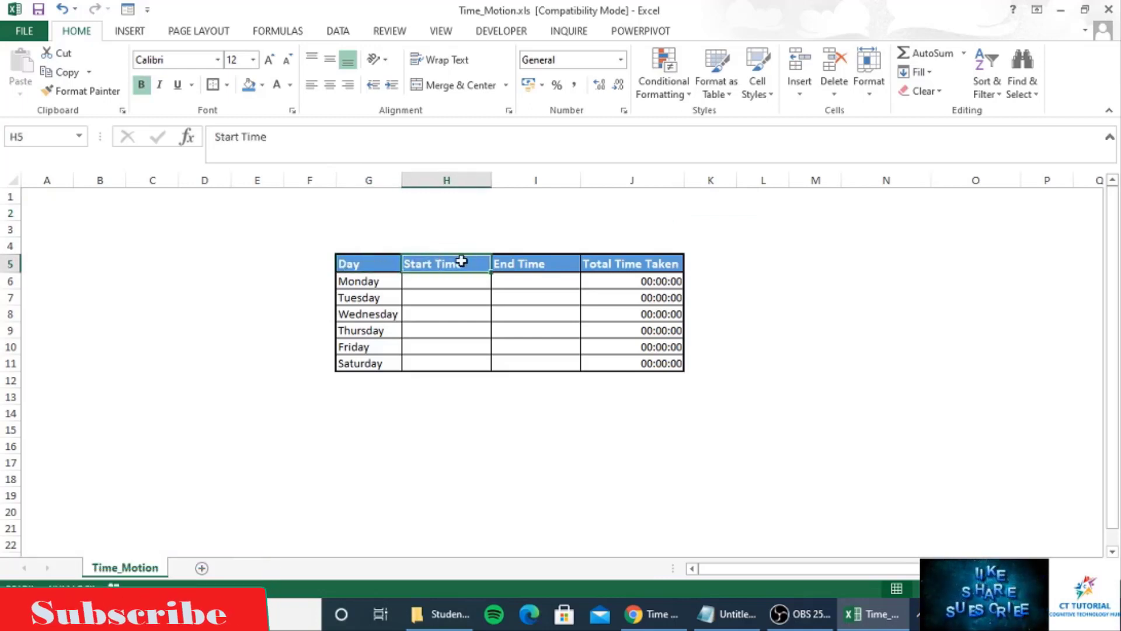
left_click(533, 260)
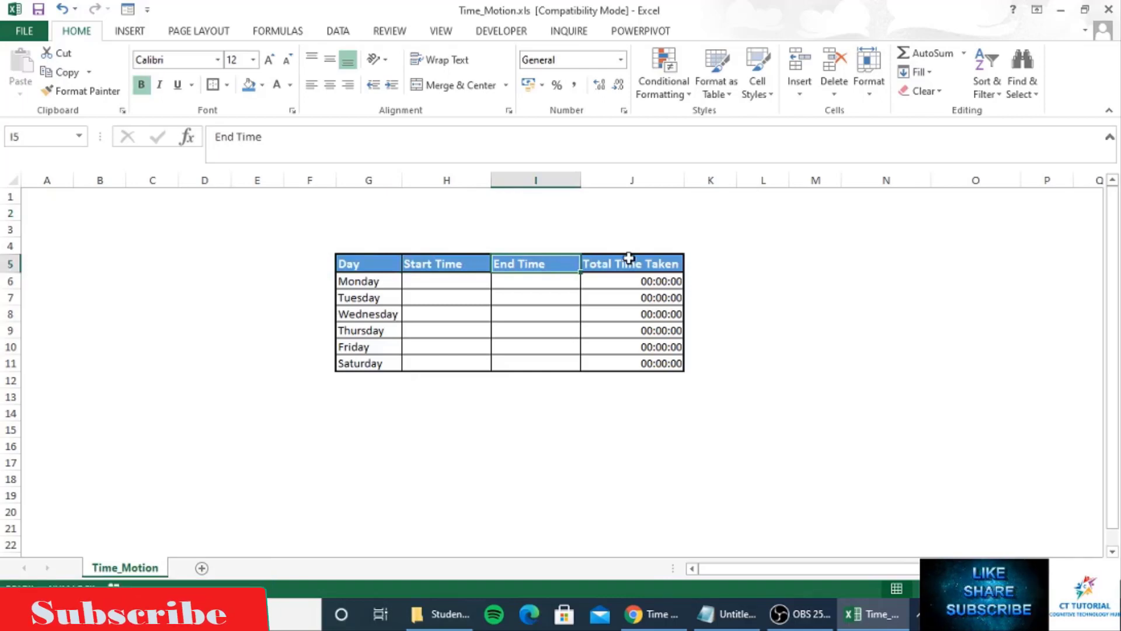
left_click(611, 267)
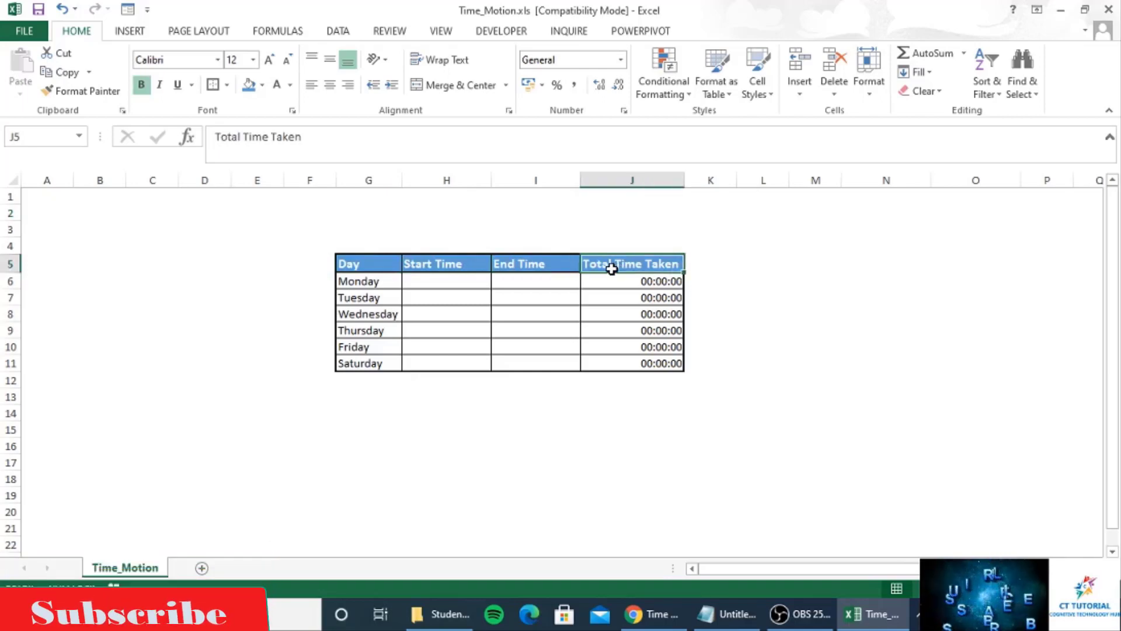
- Stamp Monday's start (22:16) and end (22:18) from the drop-downs, giving 00:02:43
left_click(405, 284)
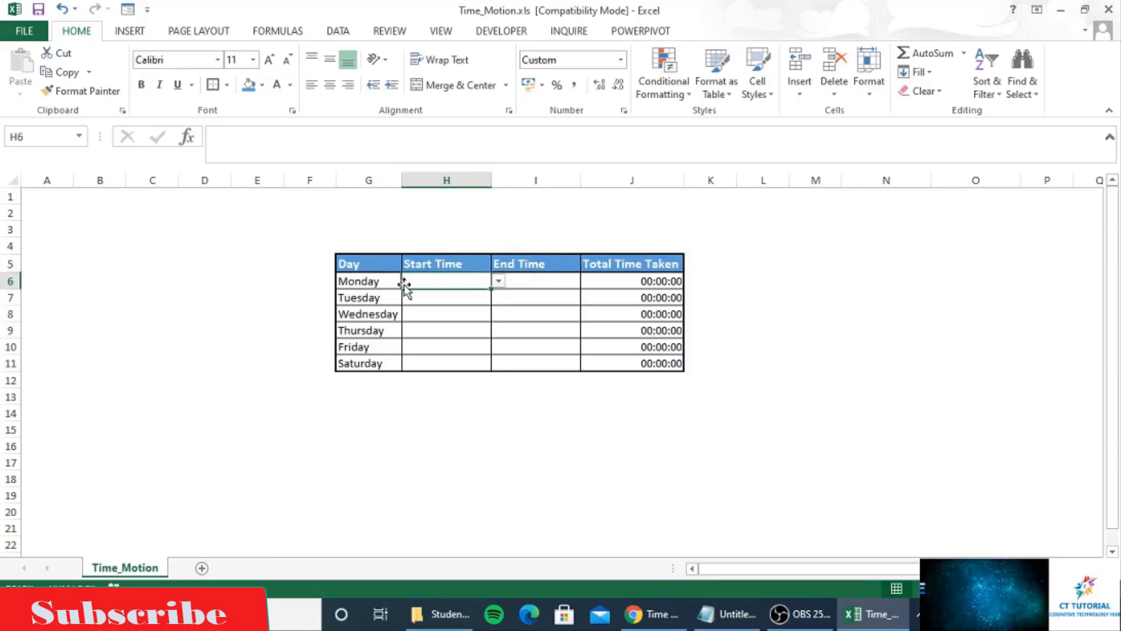
left_click(499, 282)
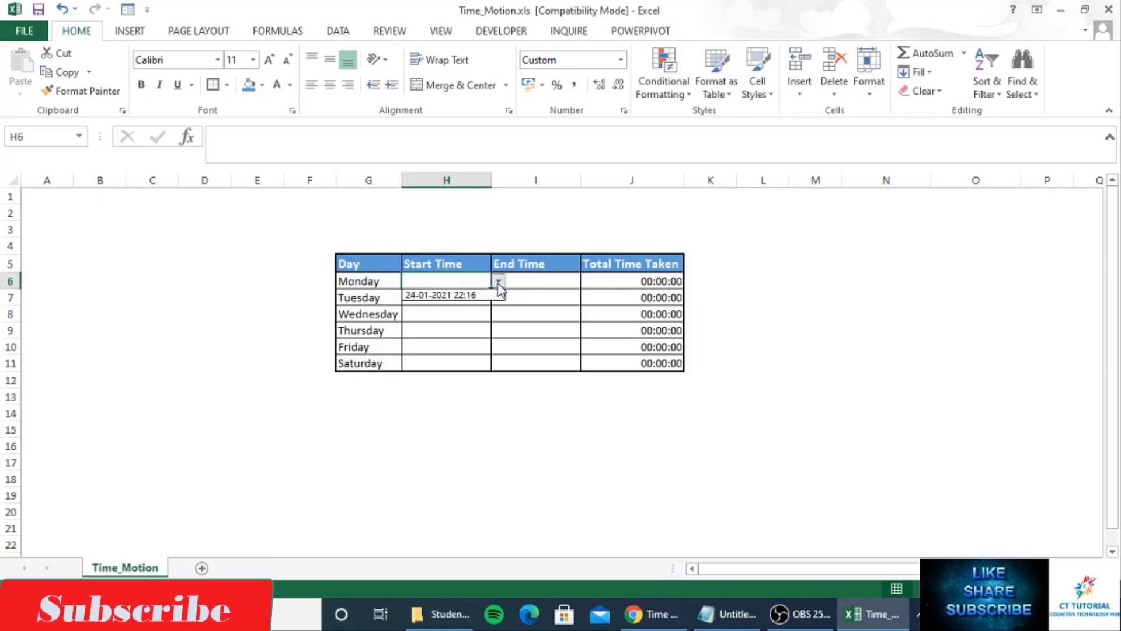
left_click(467, 295)
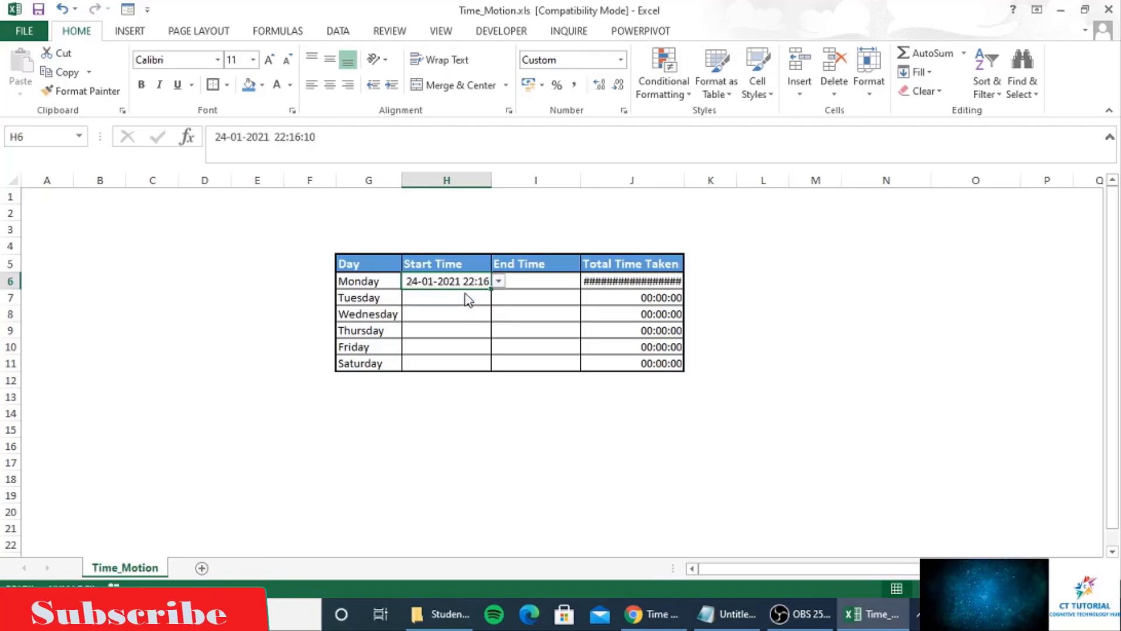
left_click(552, 287)
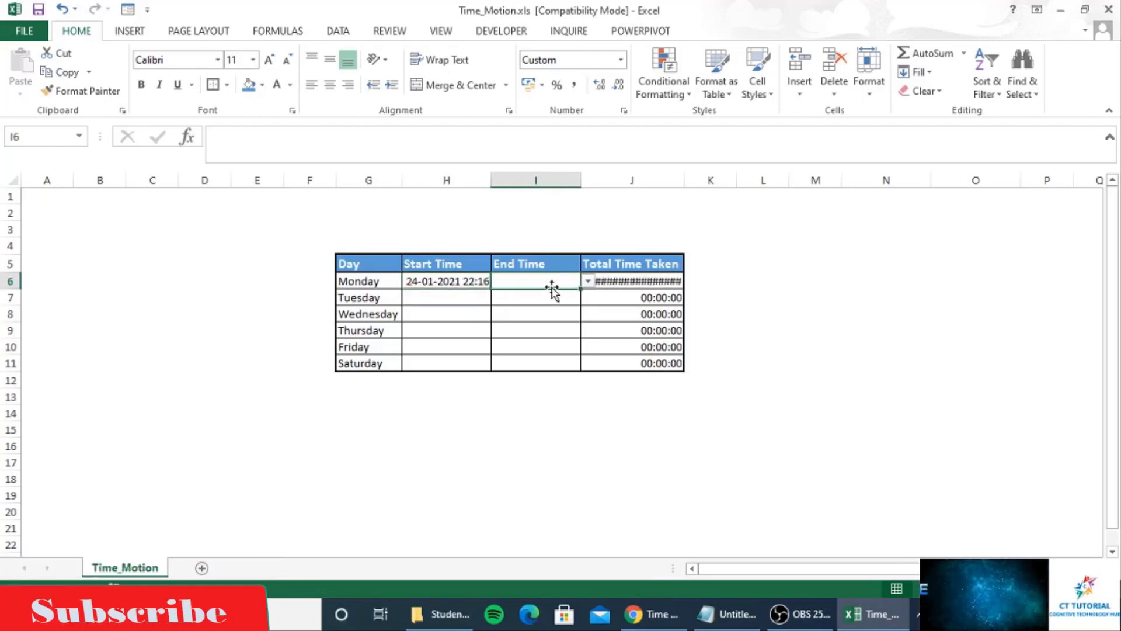
left_click(588, 282)
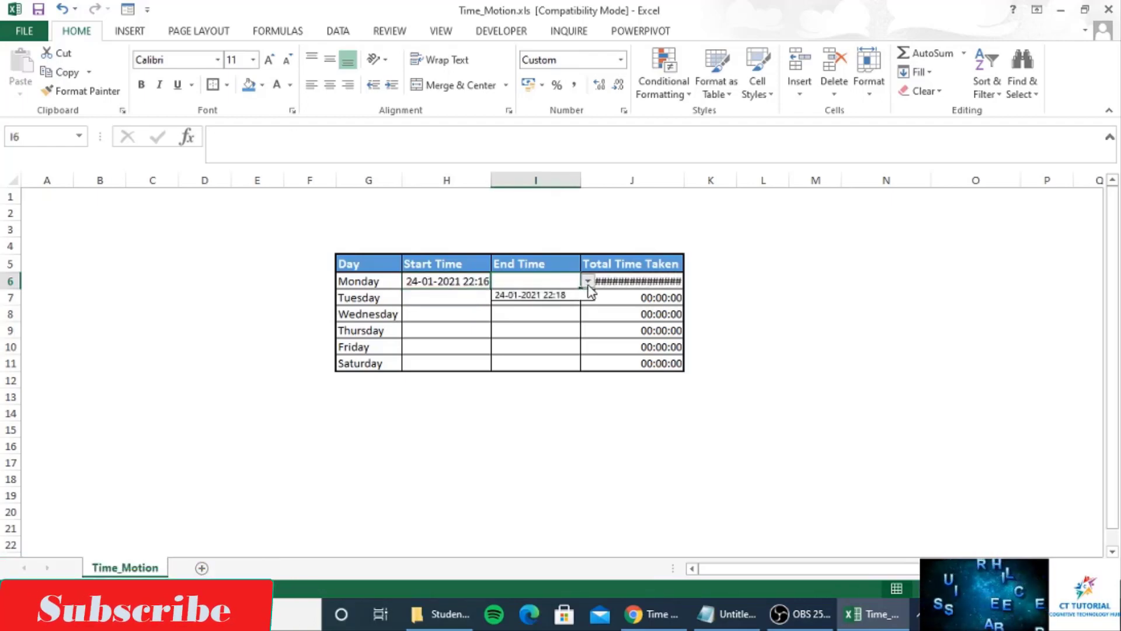
left_click(553, 295)
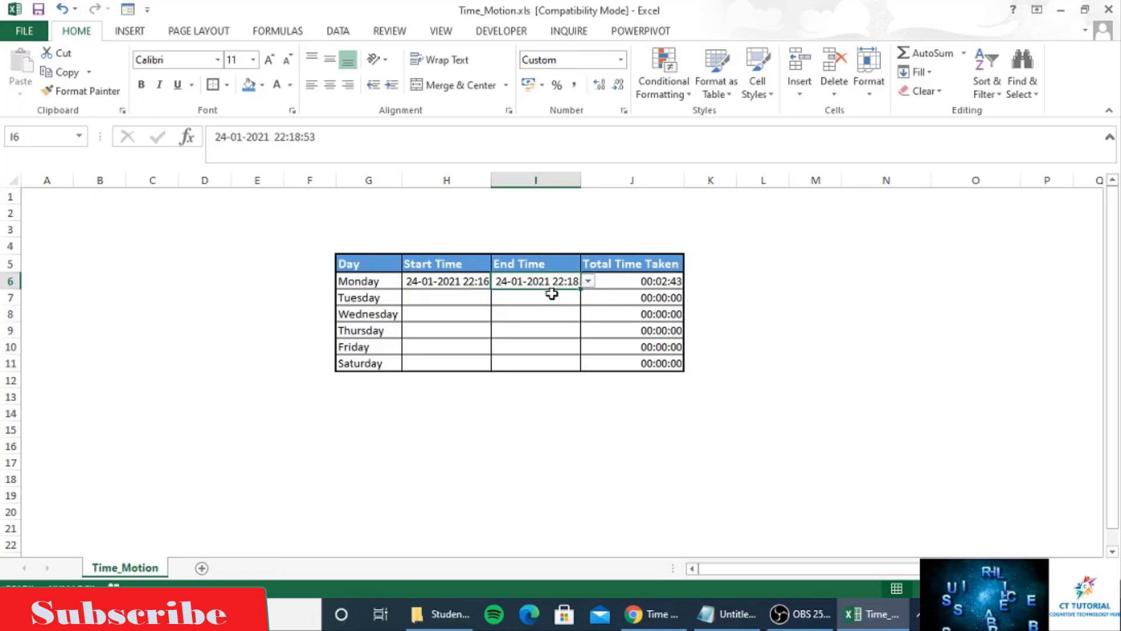
left_click(649, 281)
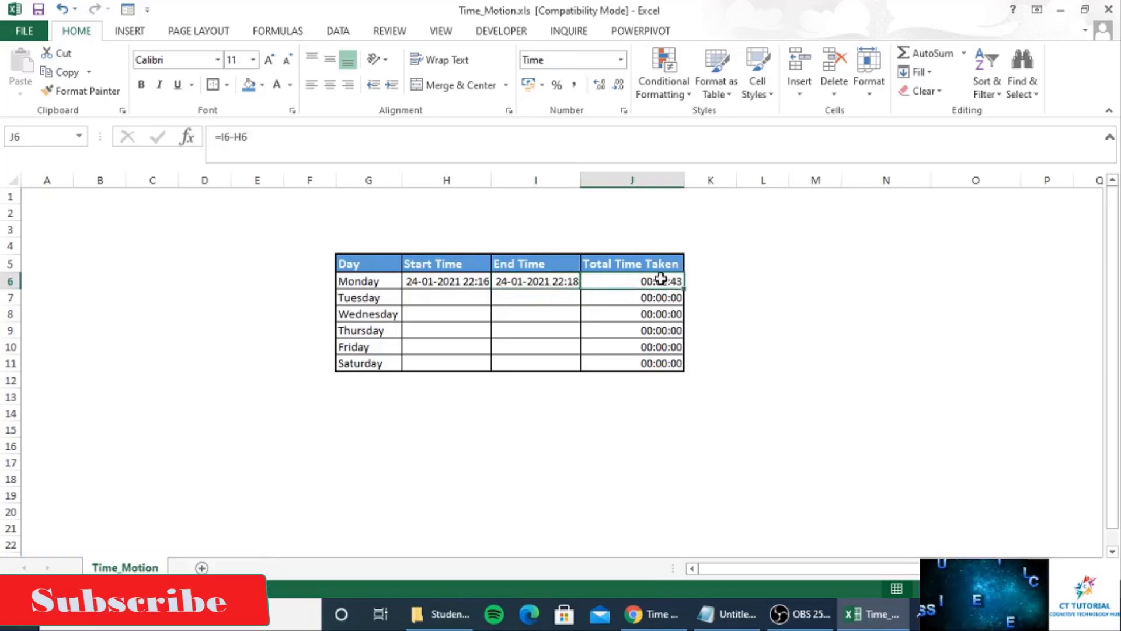
mouse_move(661, 280)
left_mouse_down()
mouse_move(691, 278)
mouse_move(656, 275)
left_mouse_up()
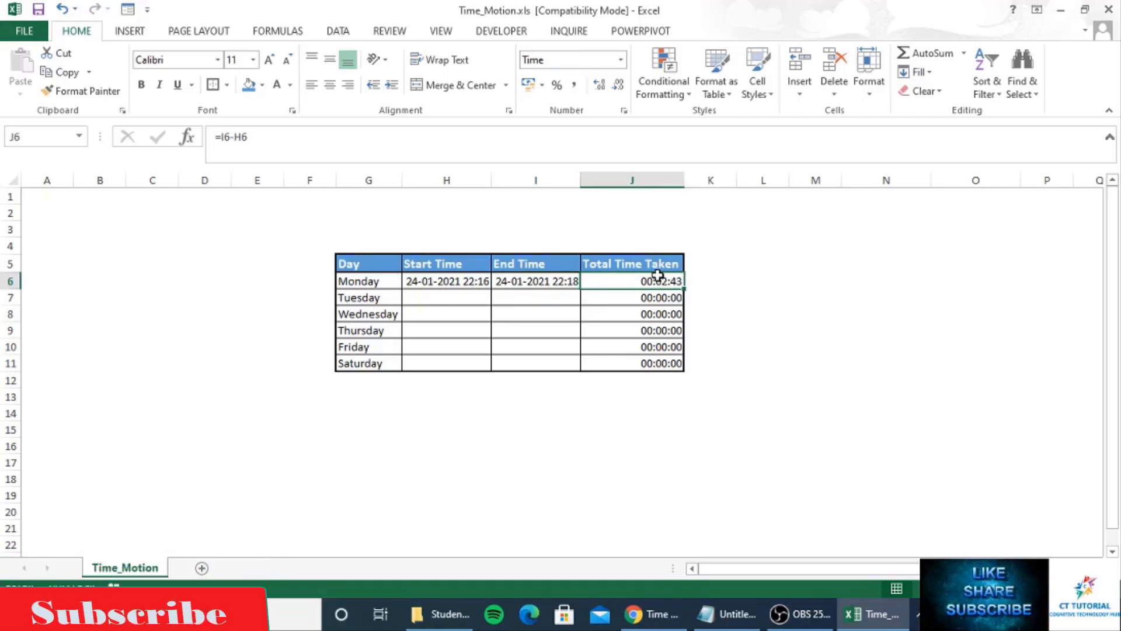
left_click(473, 297)
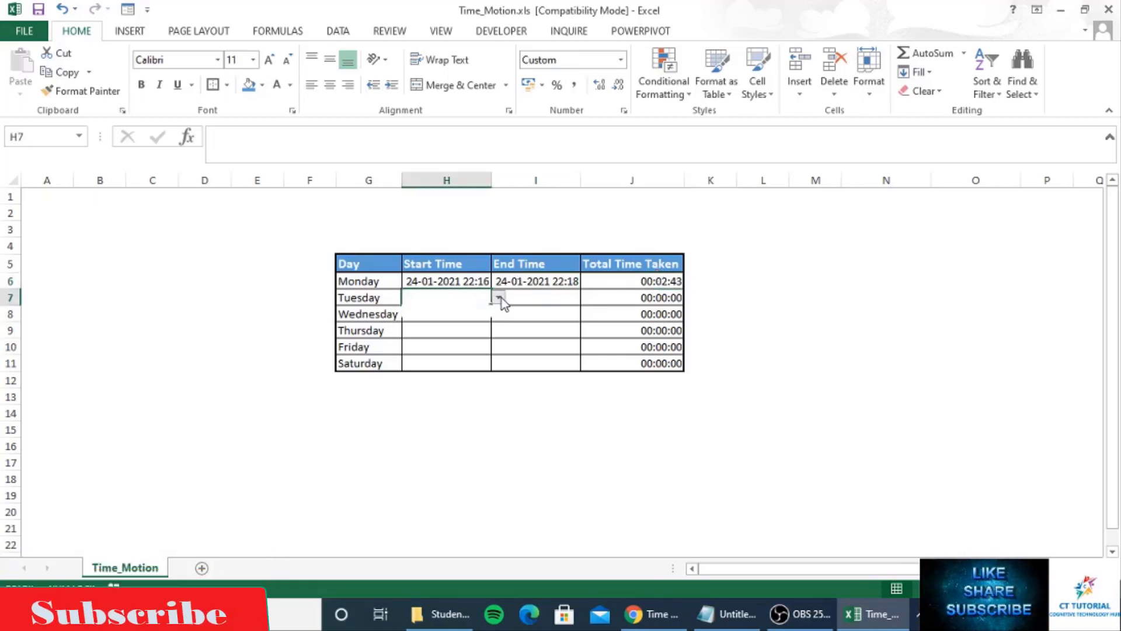
left_click(498, 298)
left_click(476, 314)
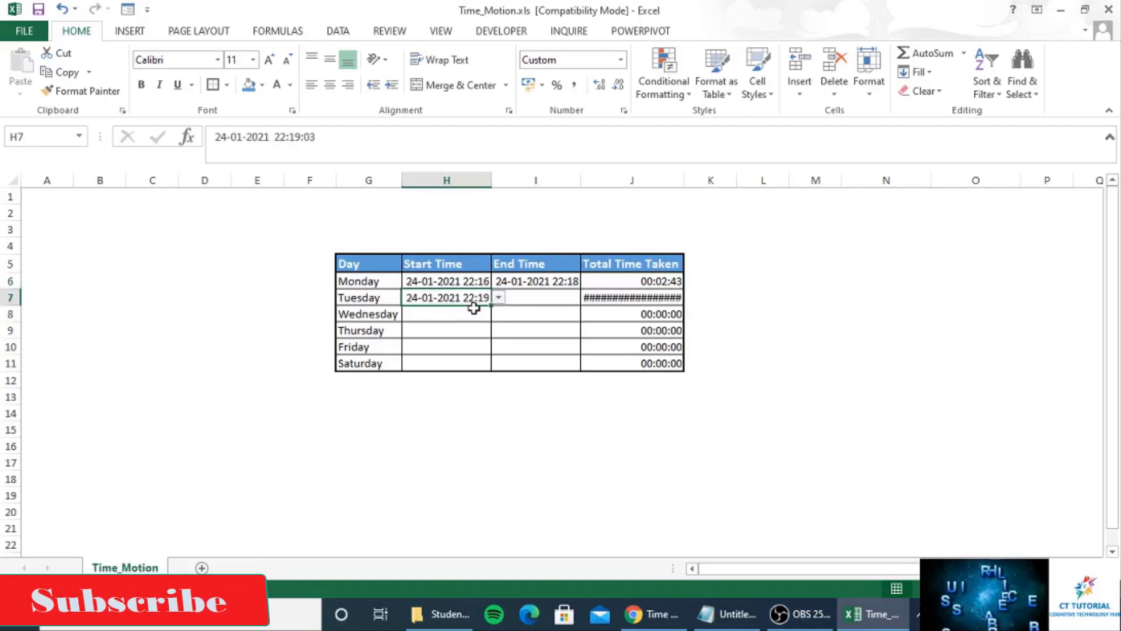
left_click(529, 301)
left_click(586, 300)
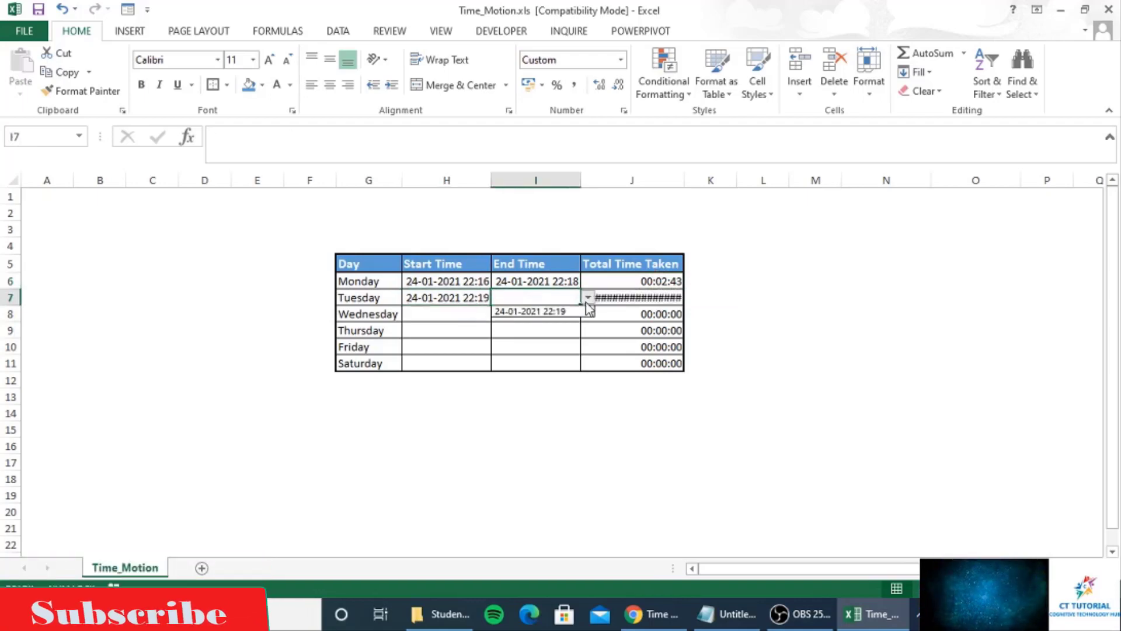
left_click(549, 313)
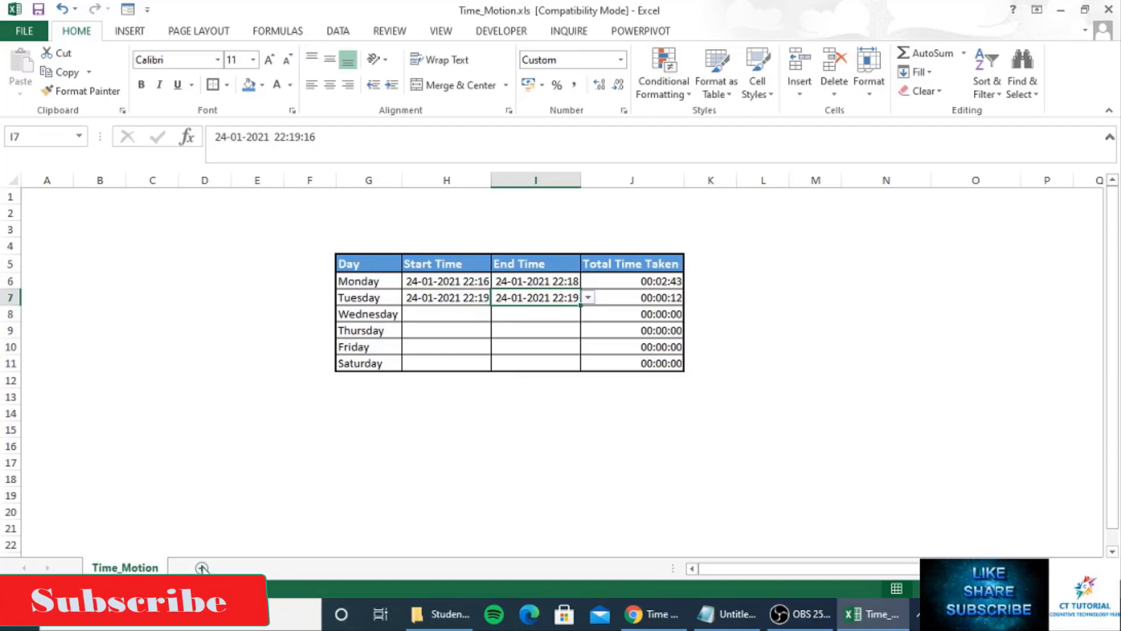
- On a new worksheet, type Day, Start Time, End Time and Total Time Taken across G3:J3
left_click(201, 567)
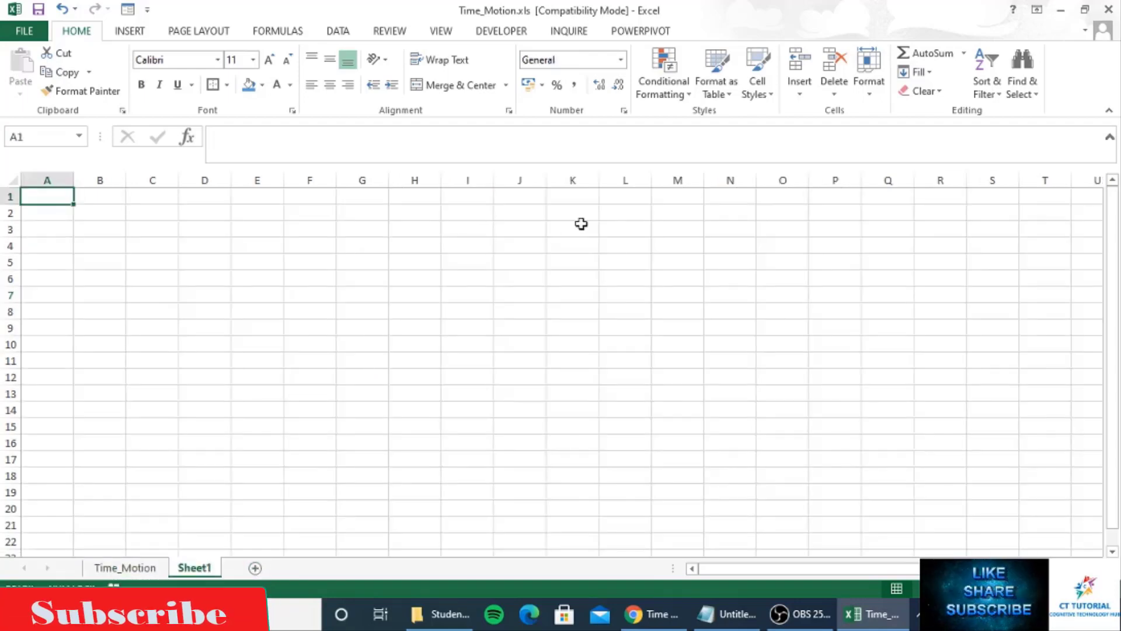
left_click(362, 226)
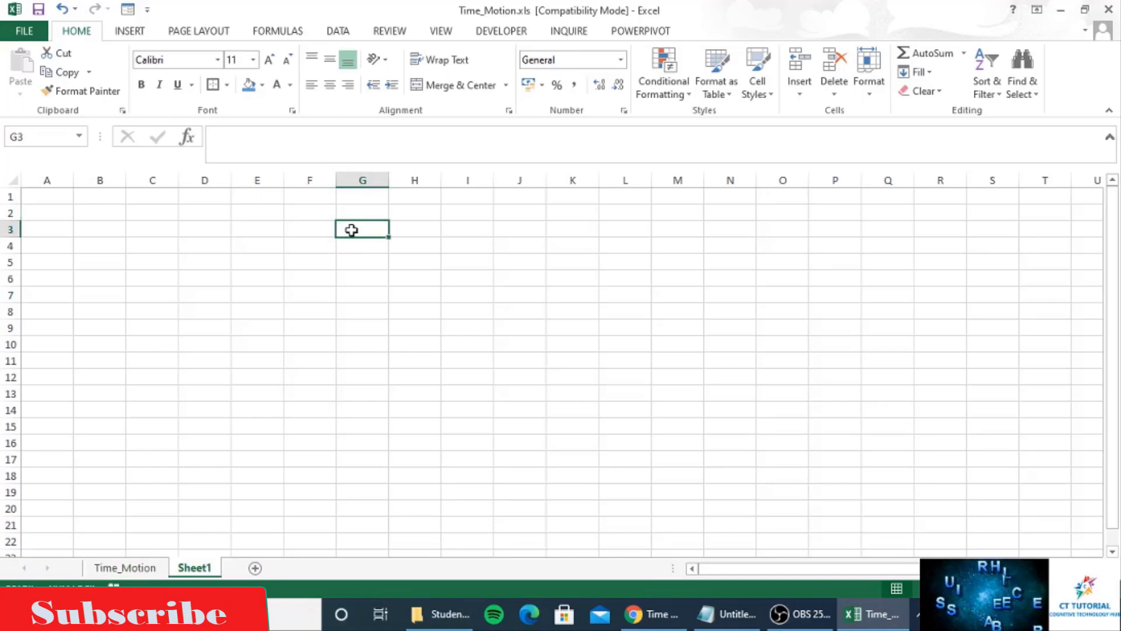
type("Day")
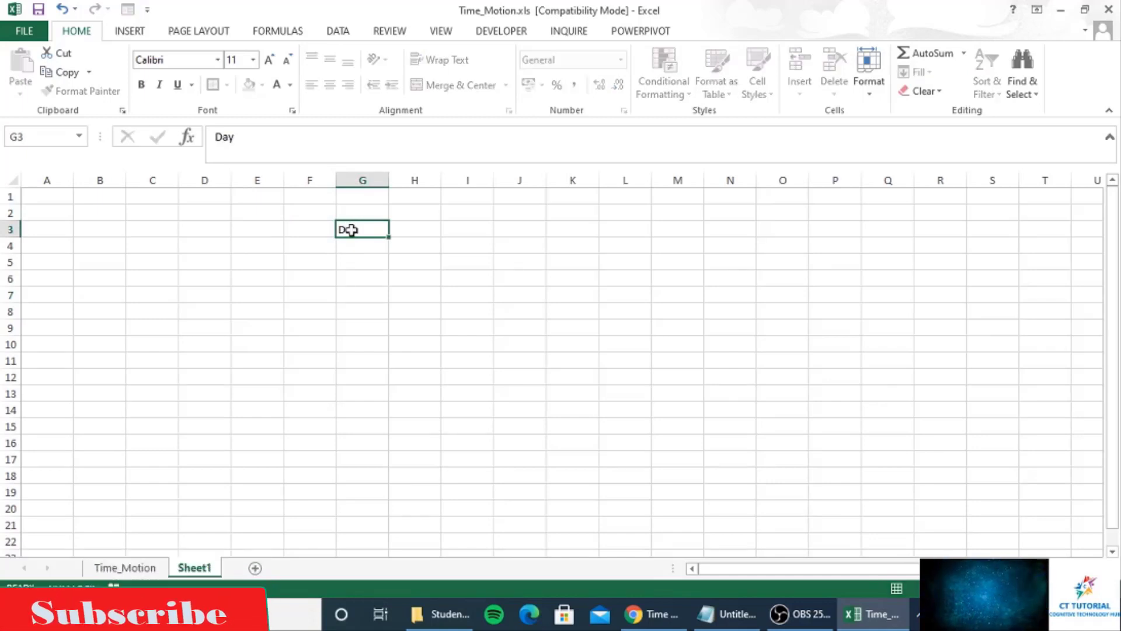
key("Tab")
type("Start ")
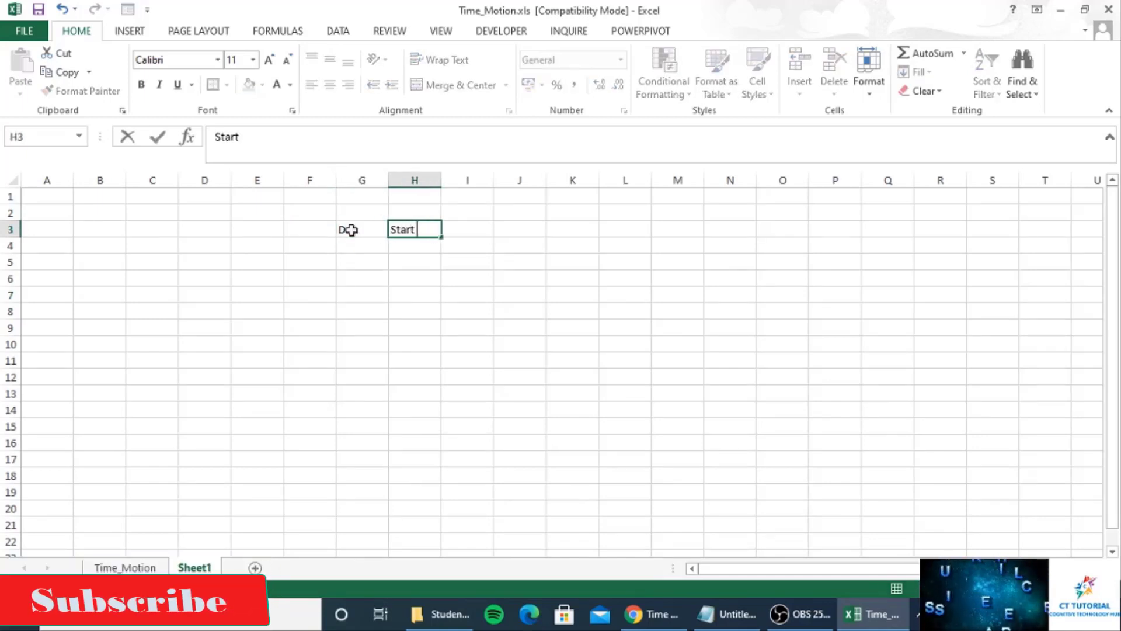
type("Time")
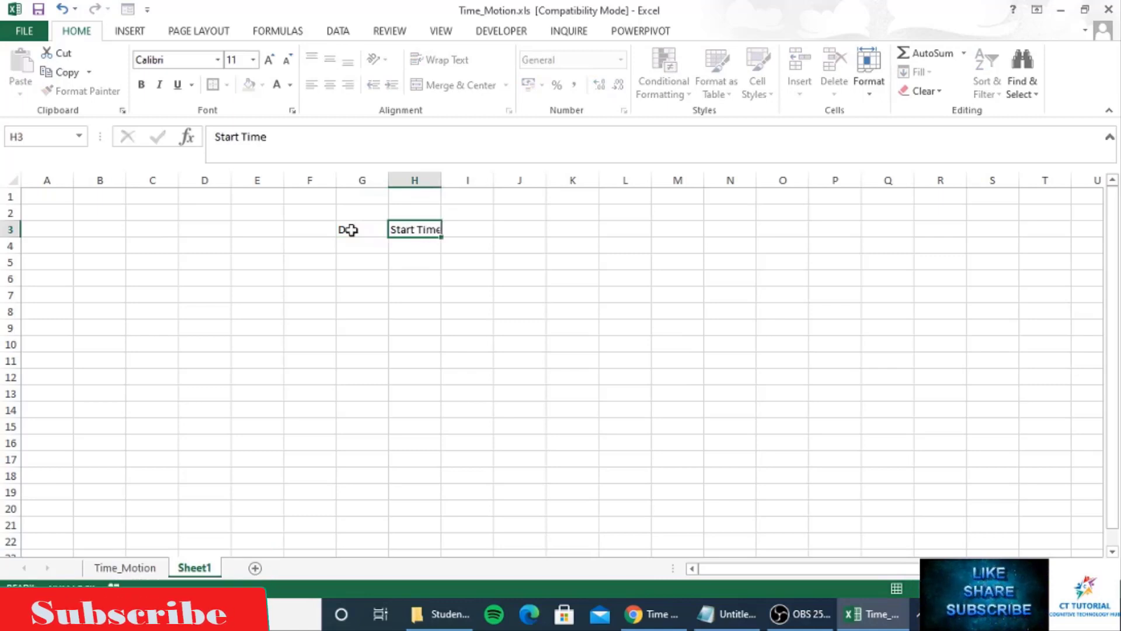
key("Tab")
type("End Time")
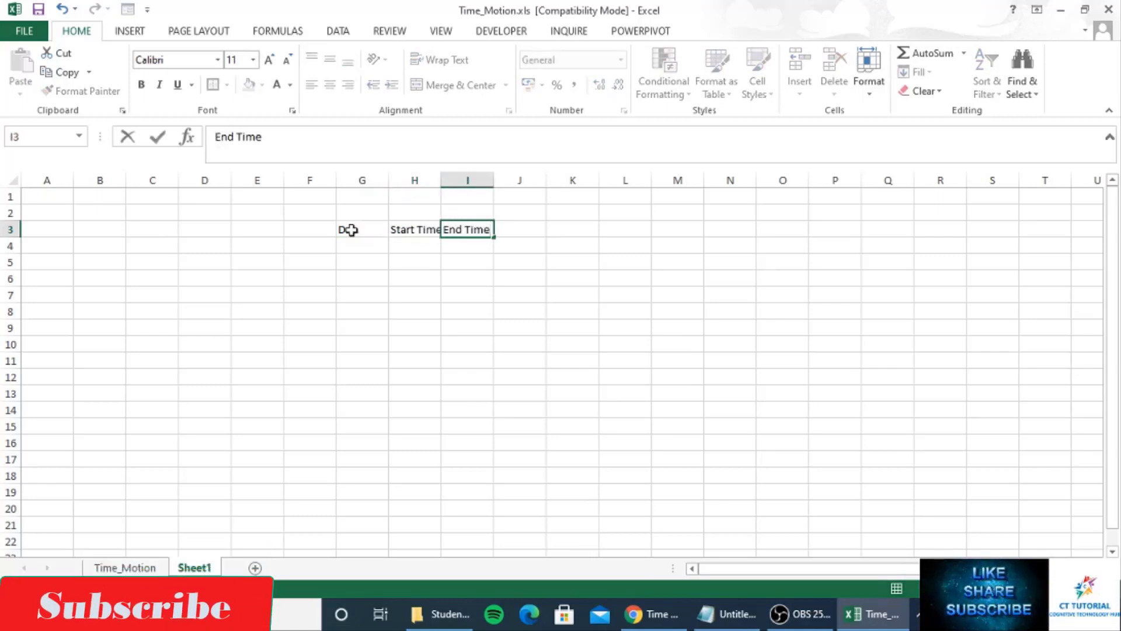
key("Tab")
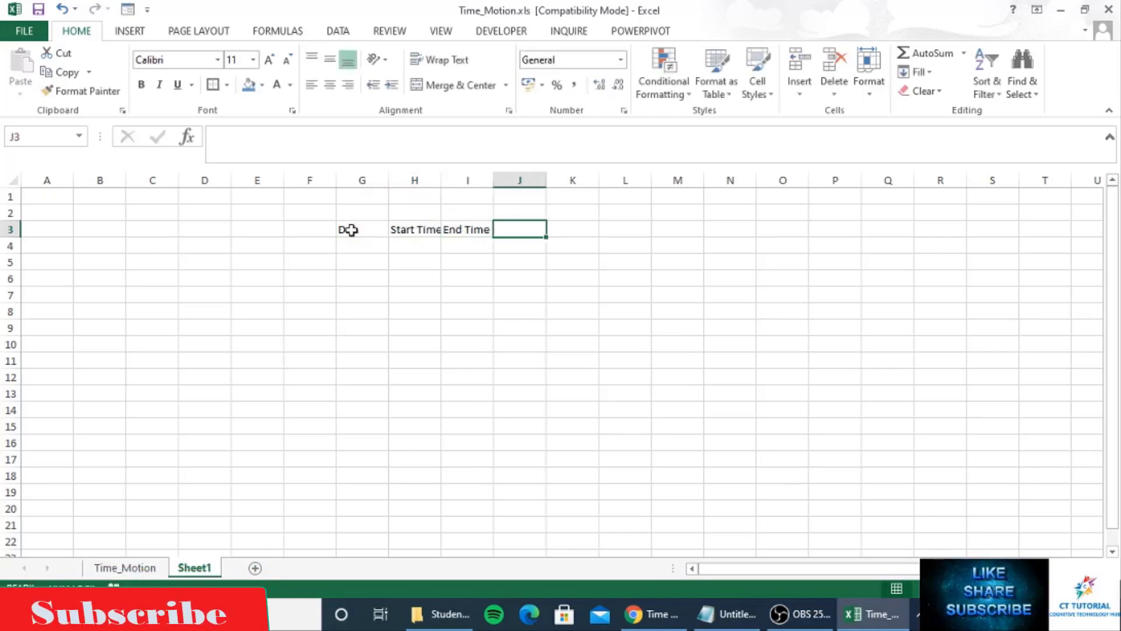
type("Total ")
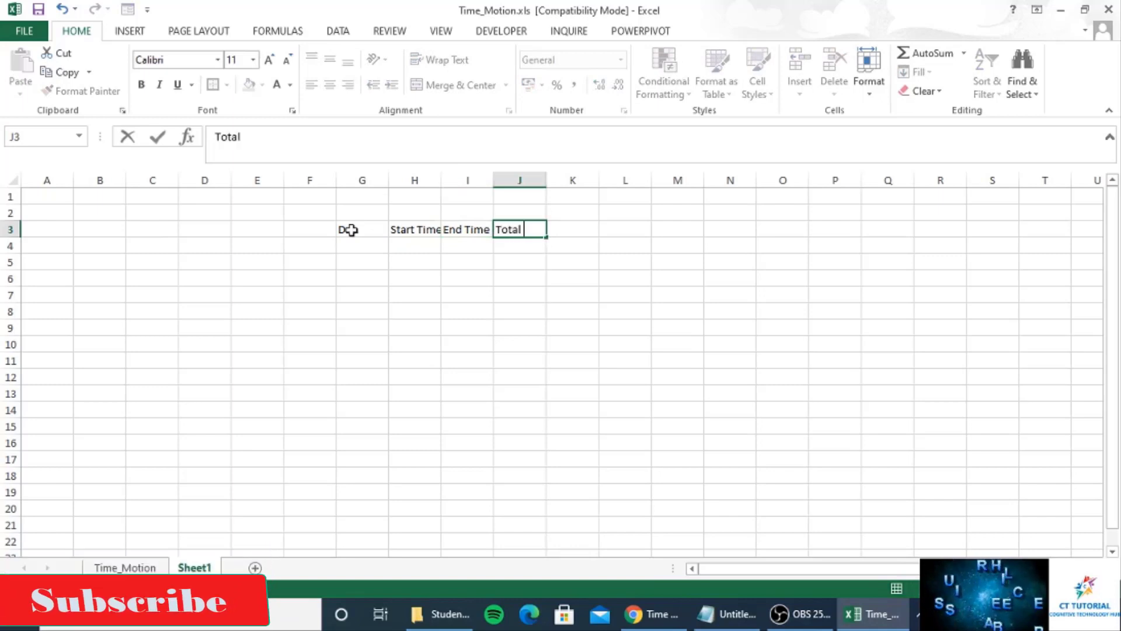
type("Time Taken")
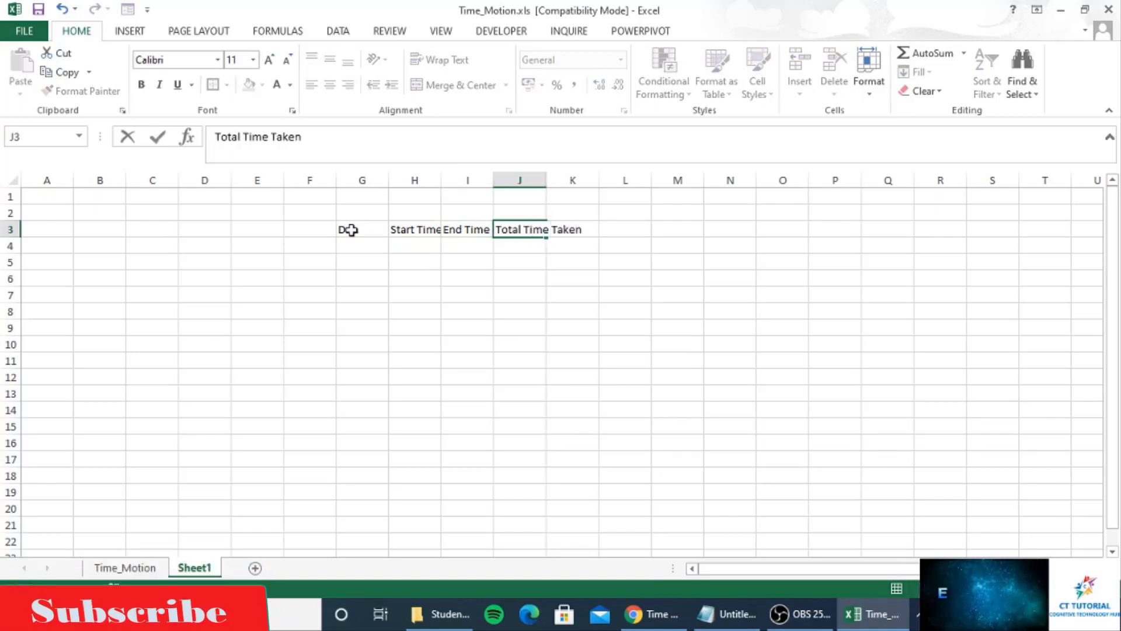
key("Tab")
key("Left")
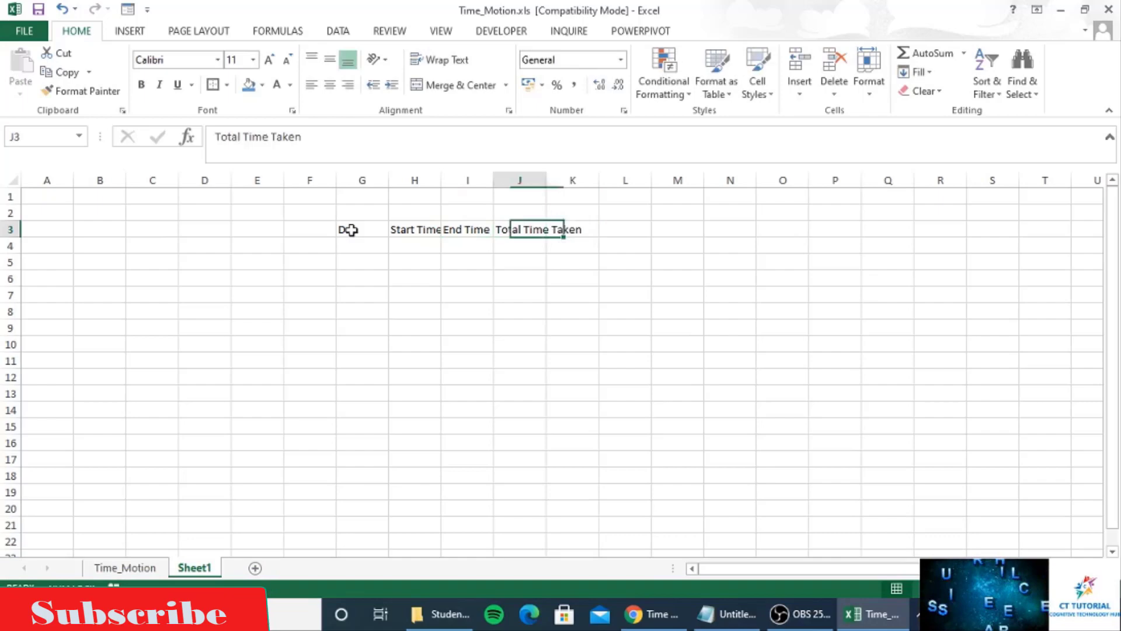
left_click(349, 230)
- Apply all borders to the table range G3:J12
key("shift+Right")
key("shift+Right")
key("shift+Right")
key("shift+Right")
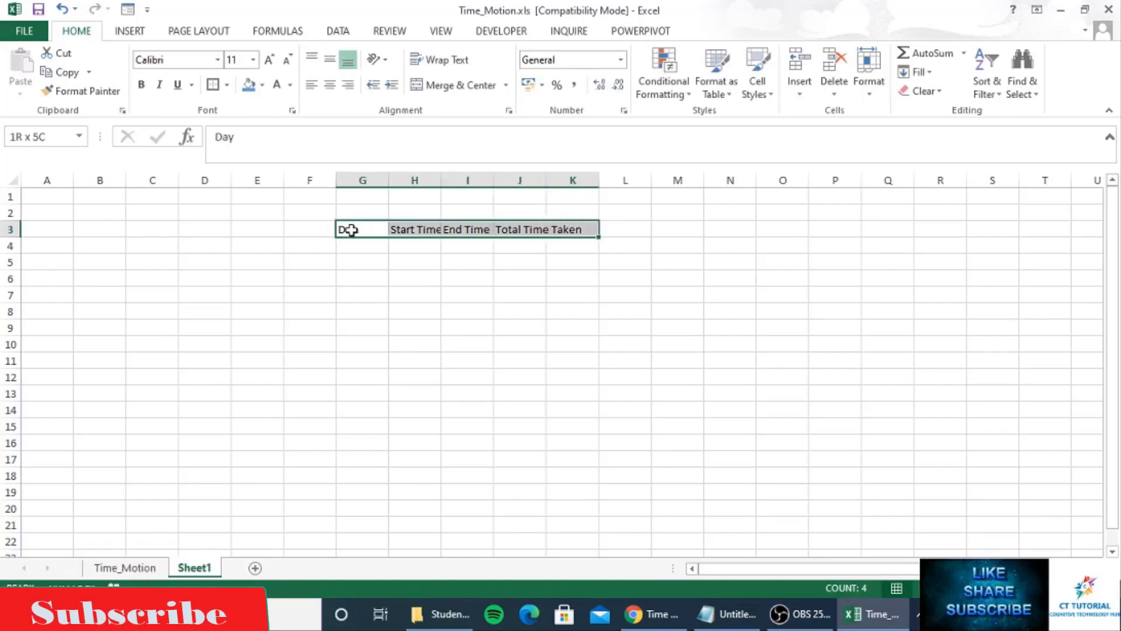
key("shift+Left")
key("shift+Down")
key("shift+Down")
key("shift+Down")
key("shift+Down")
key("shift+Down")
key("shift+Down")
key("shift+Down")
key("shift+Down")
key("shift+Down")
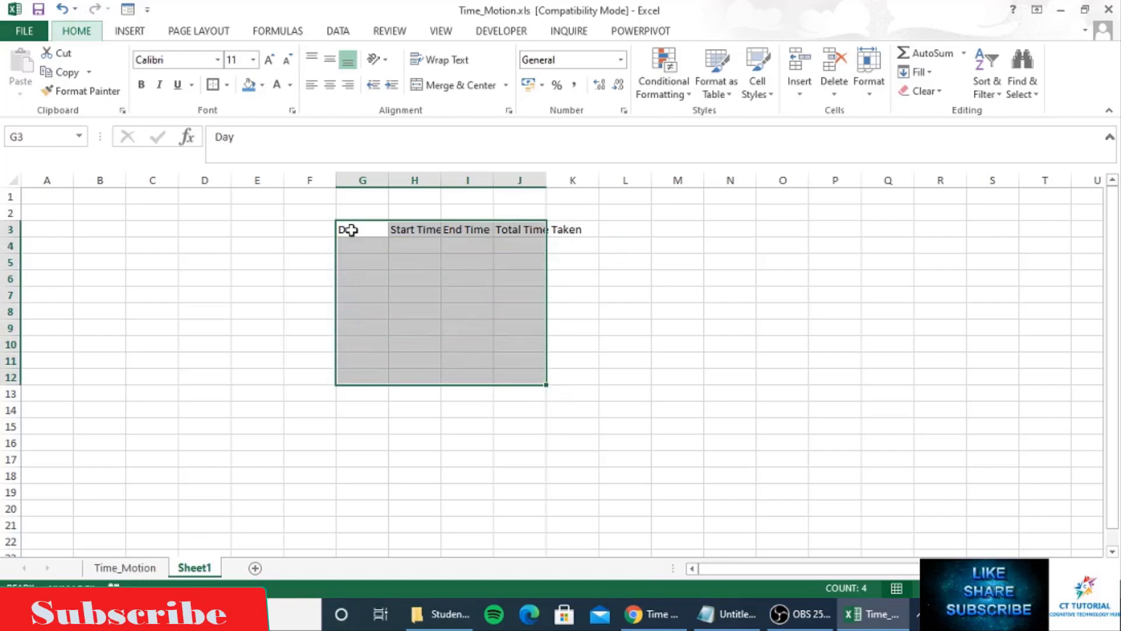
key("alt")
key("h")
key("b")
- Autofit the widths of columns G to J to their contents
key("a")
key("alt")
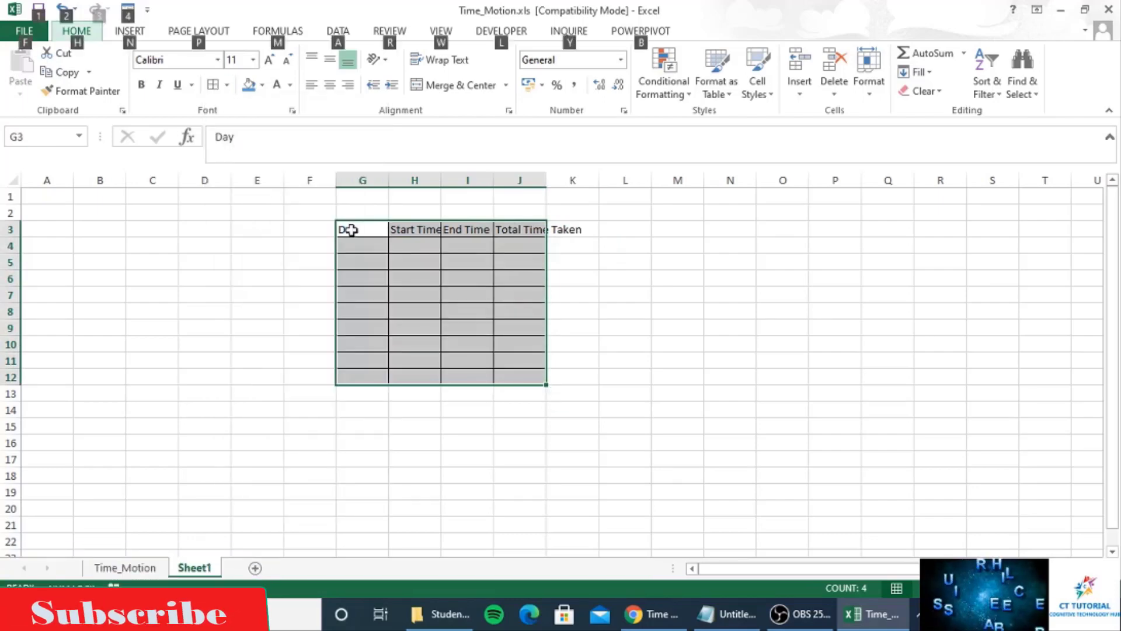
key("Escape")
key("alt")
key("h")
key("o")
key("i")
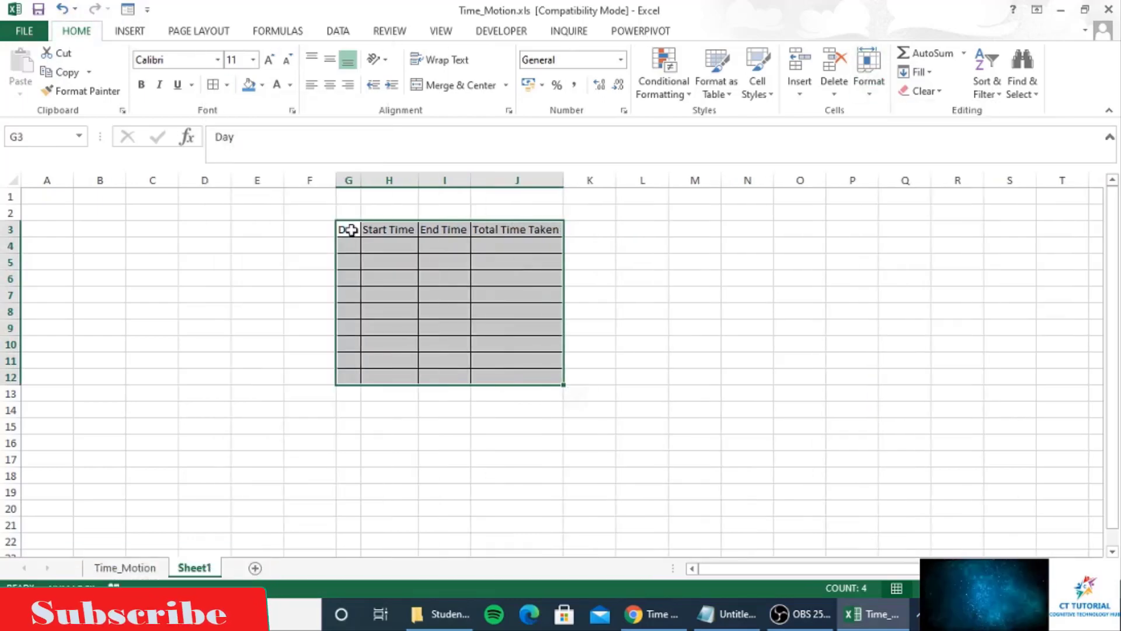
- Give header row G3:J3 a blue fill with bold white text
key("Down")
key("Up")
key("Up")
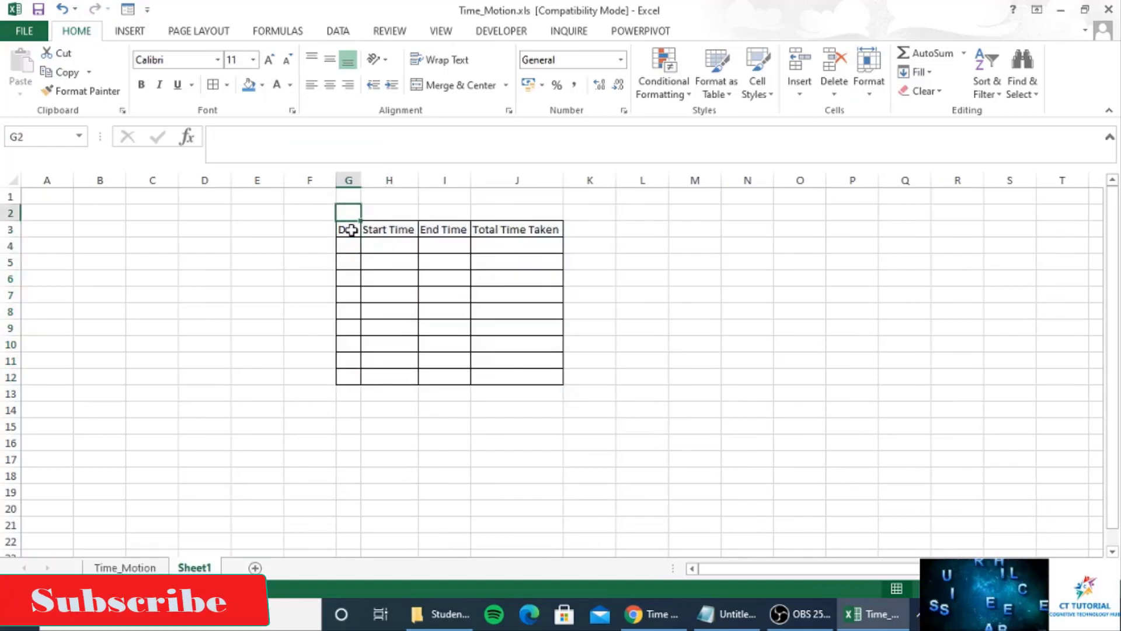
key("Down")
key("shift+Right")
key("shift+Right")
key("shift+Right")
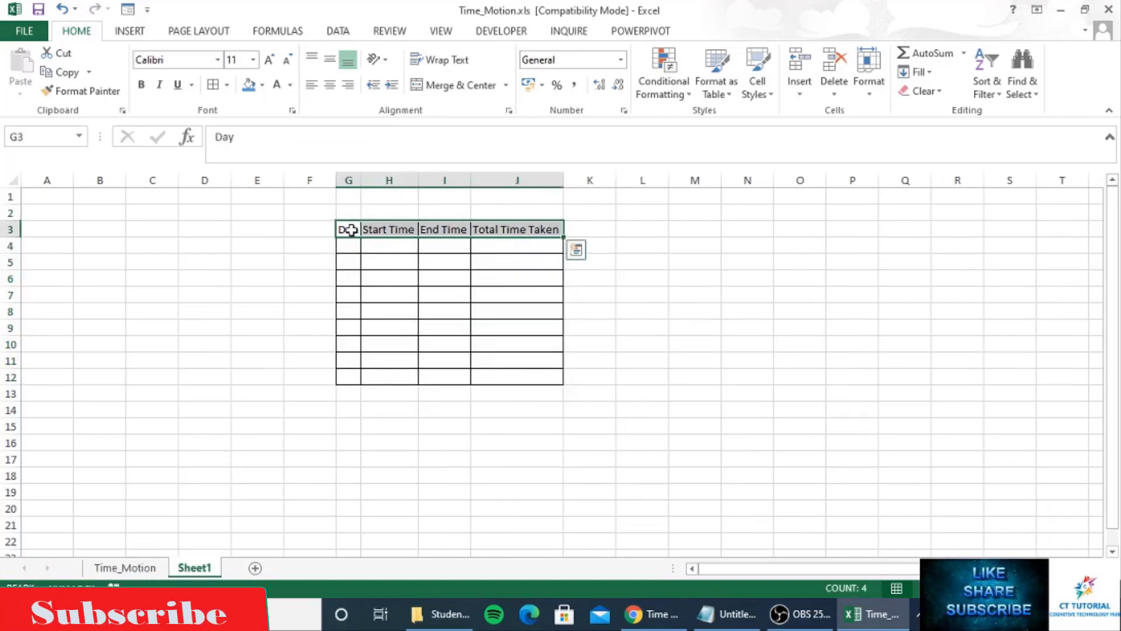
left_click(249, 85)
left_click(278, 84)
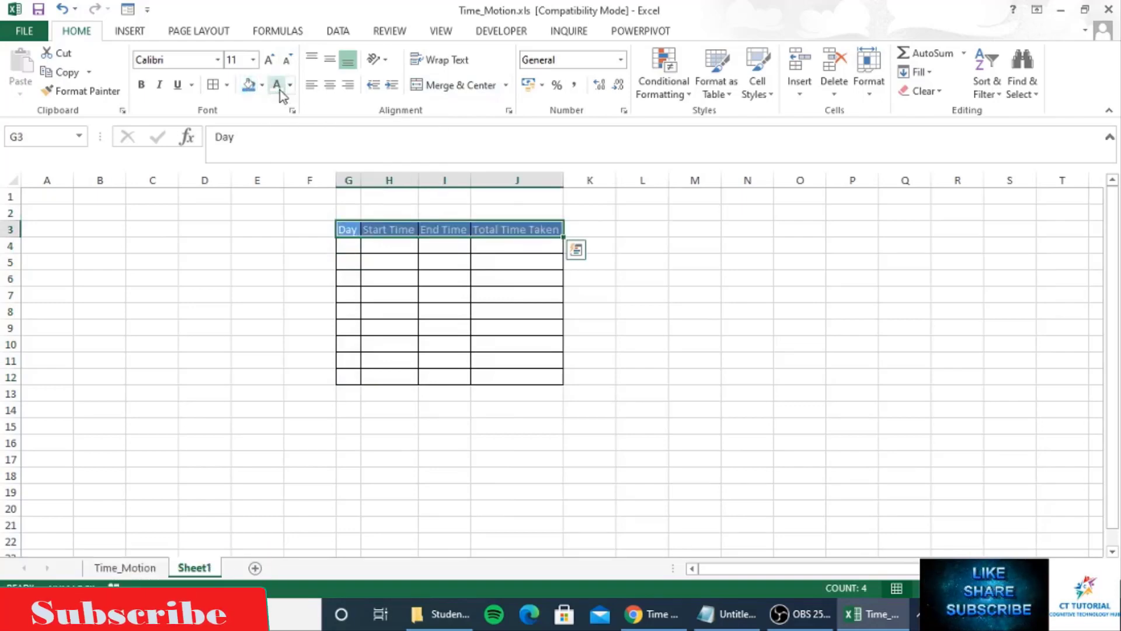
key("ctrl+b")
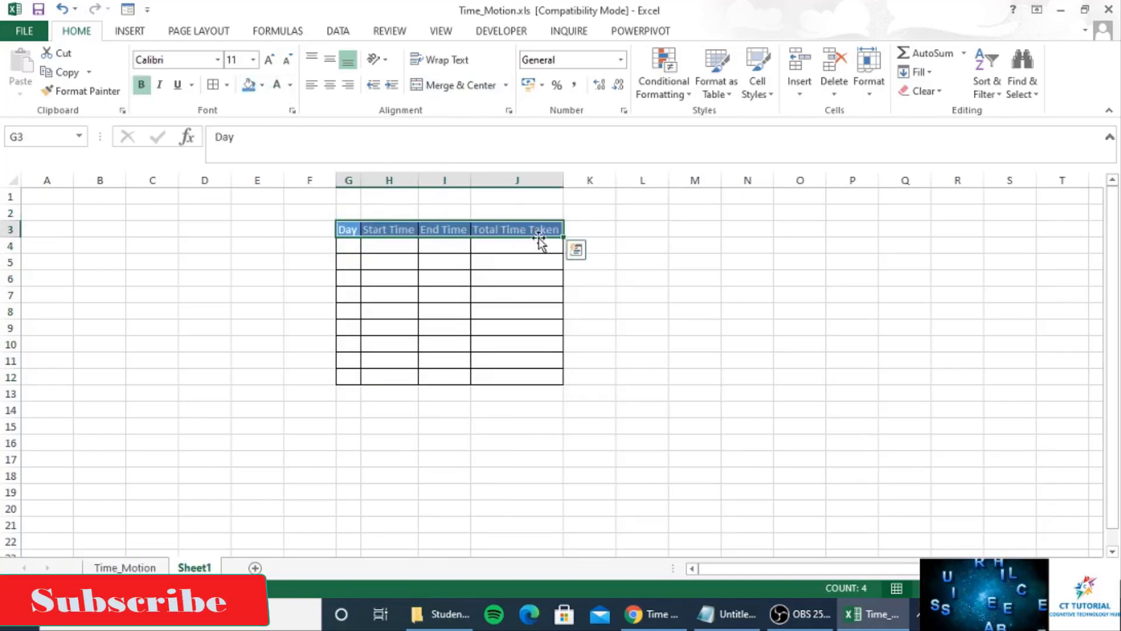
left_click(346, 243)
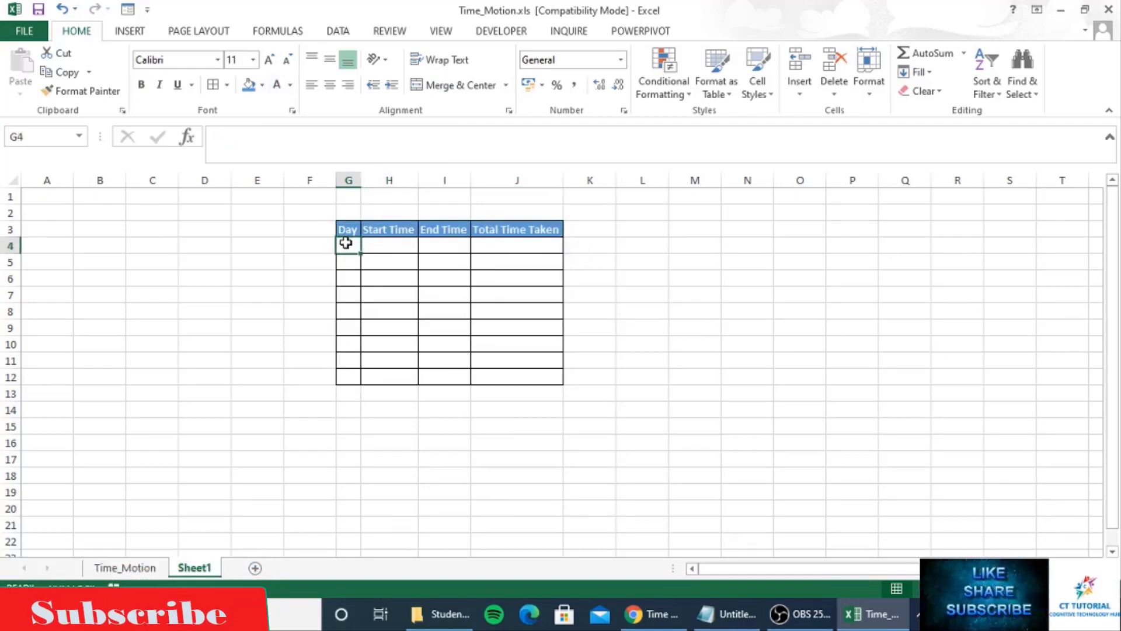
- Enter Monday and Tuesday, then fill the Day column down to Saturday
type("Mon")
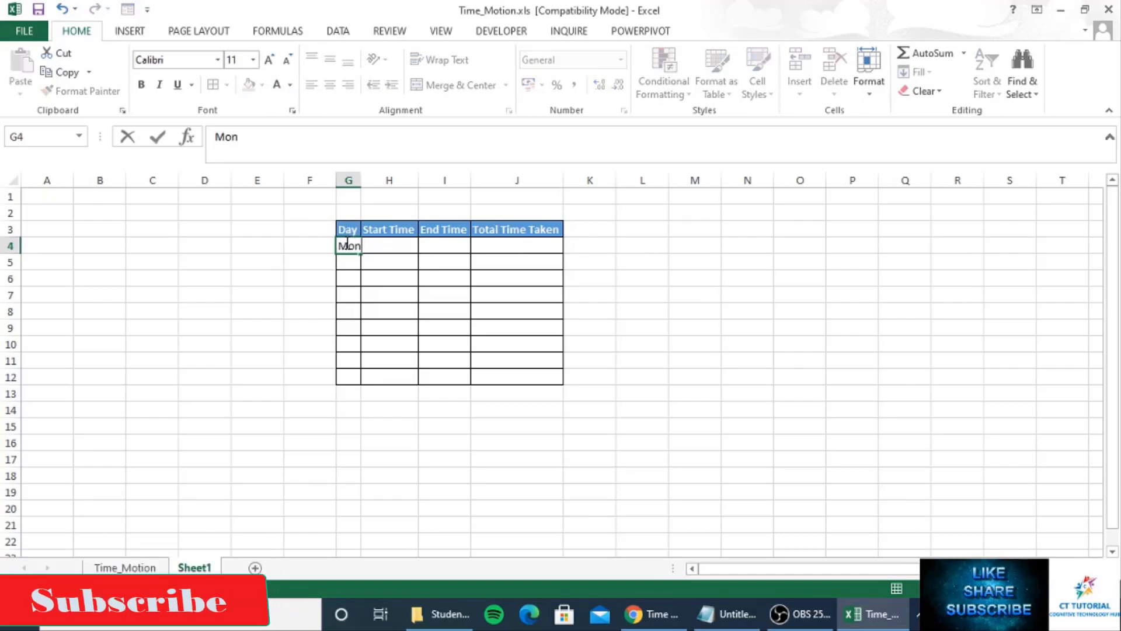
type("day")
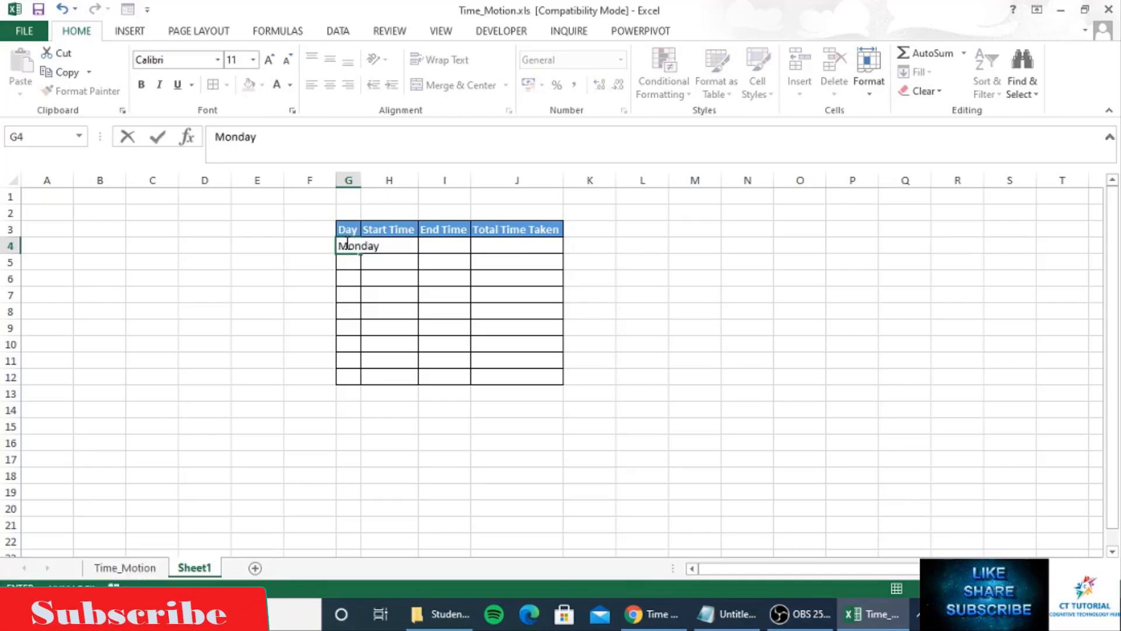
key("Return")
type("Tuesday")
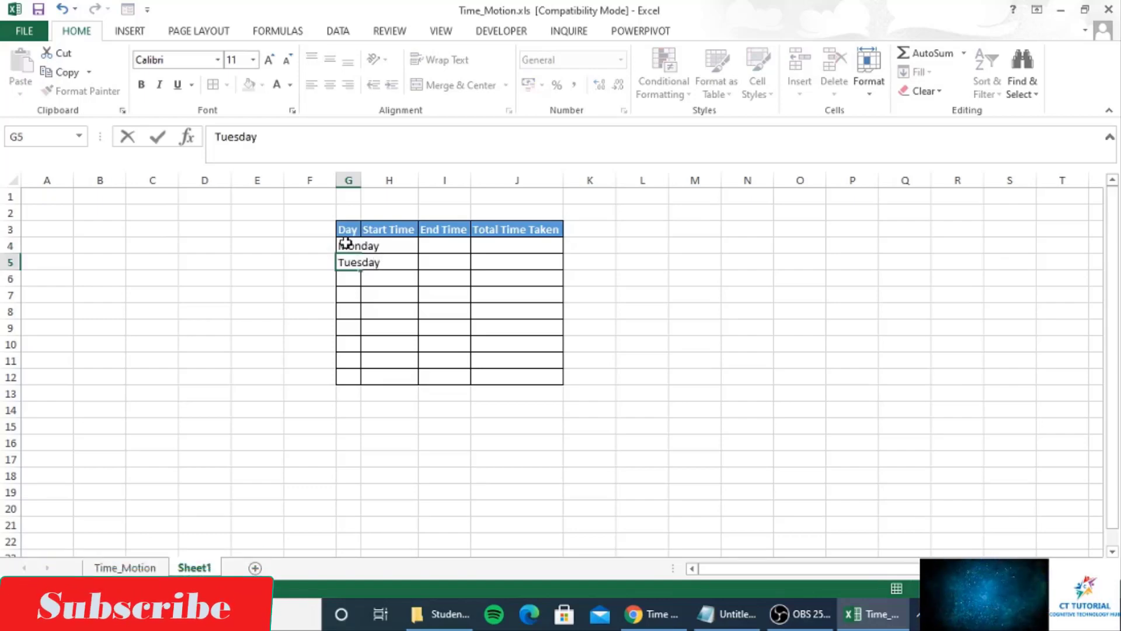
key("Return")
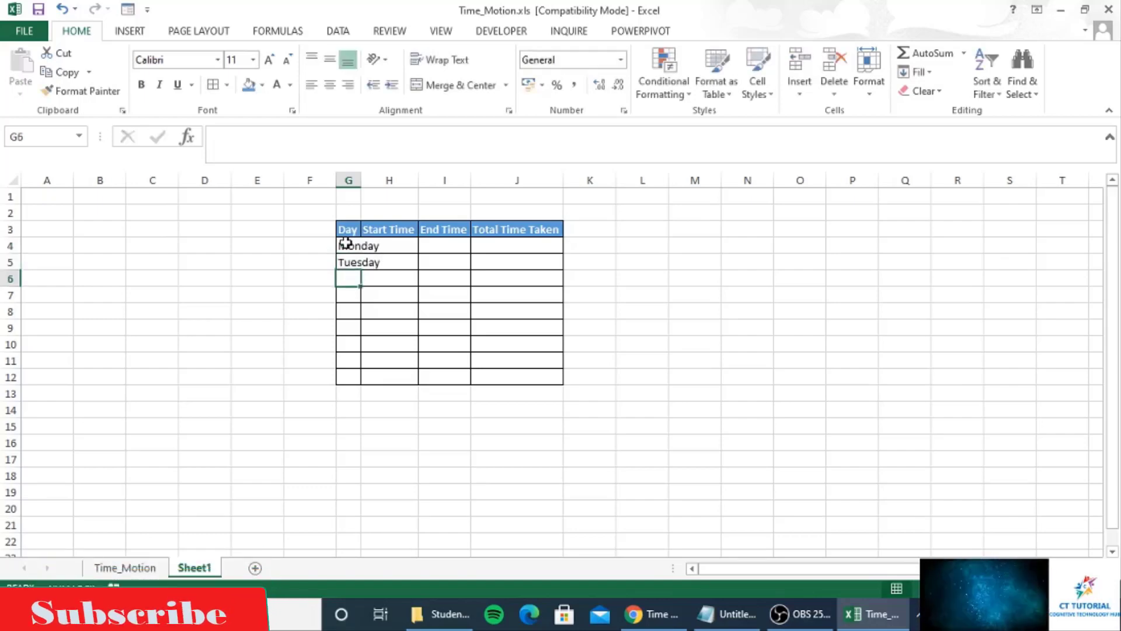
key("Up")
key("Up")
key("shift+Down")
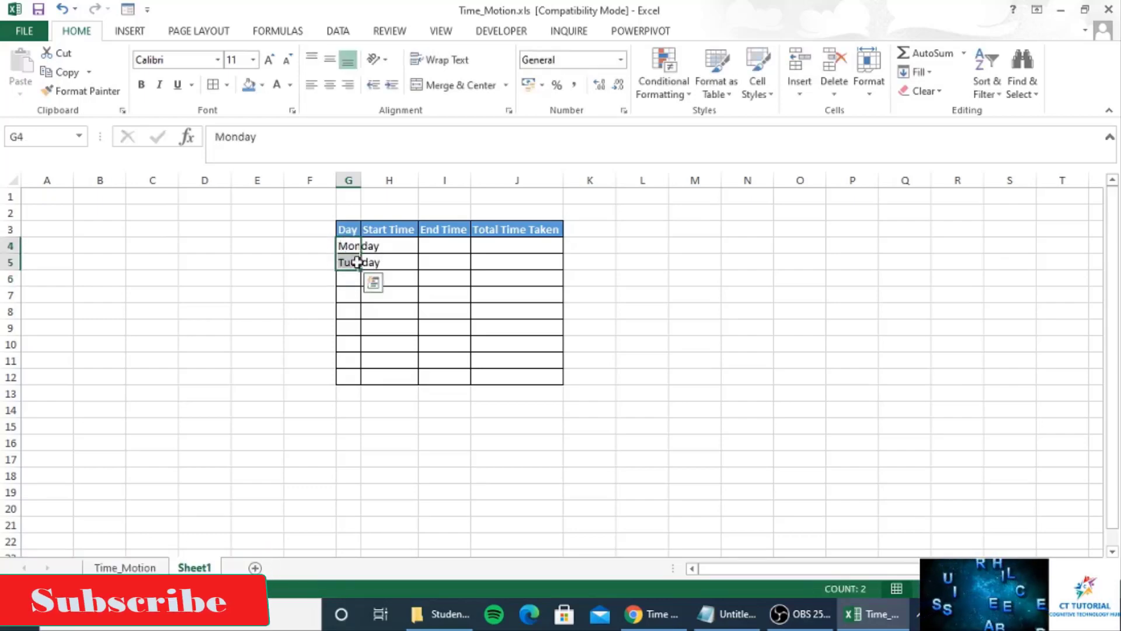
left_click_drag(360, 269, 358, 334)
- Remove the unused rows 10 to 12 and widen column G to fit Wednesday
left_click(348, 345)
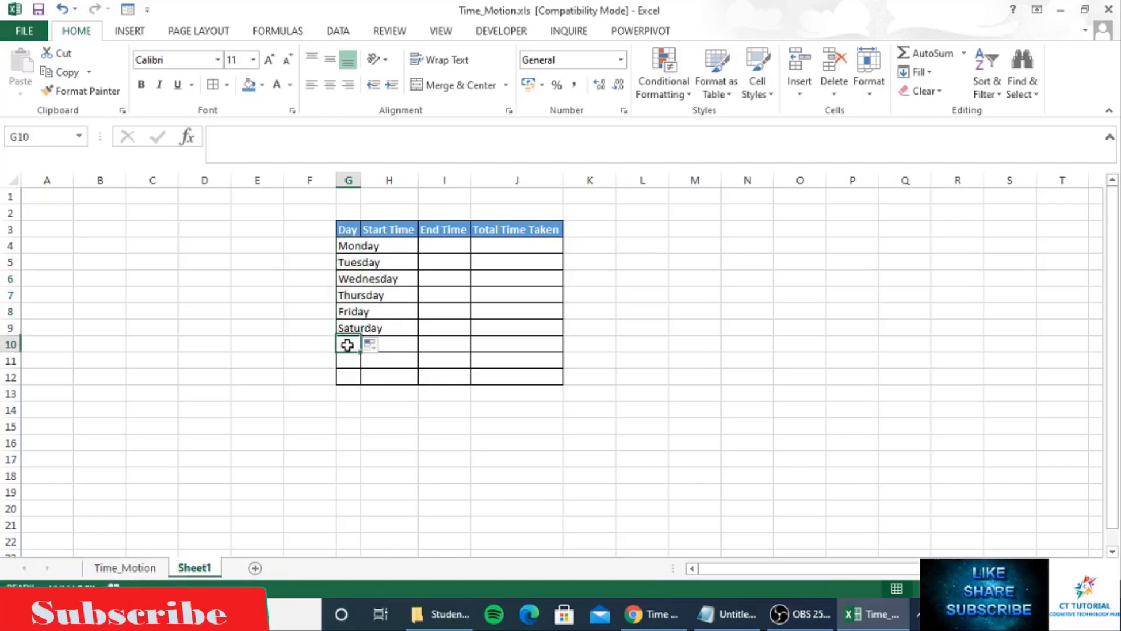
left_click_drag(11, 344, 10, 377)
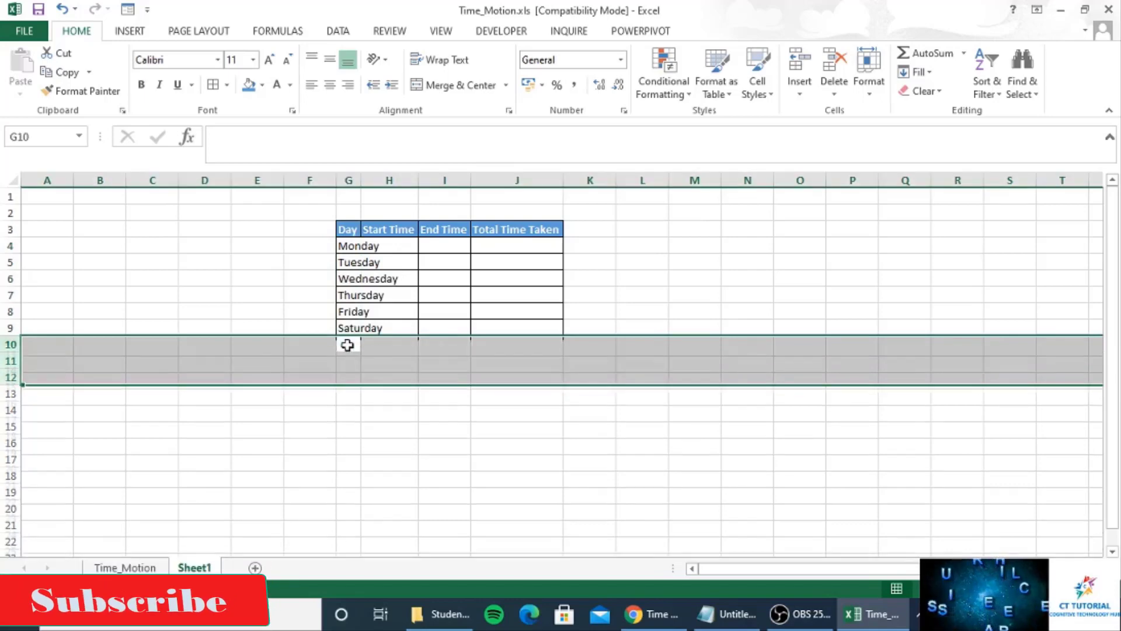
left_click(500, 272)
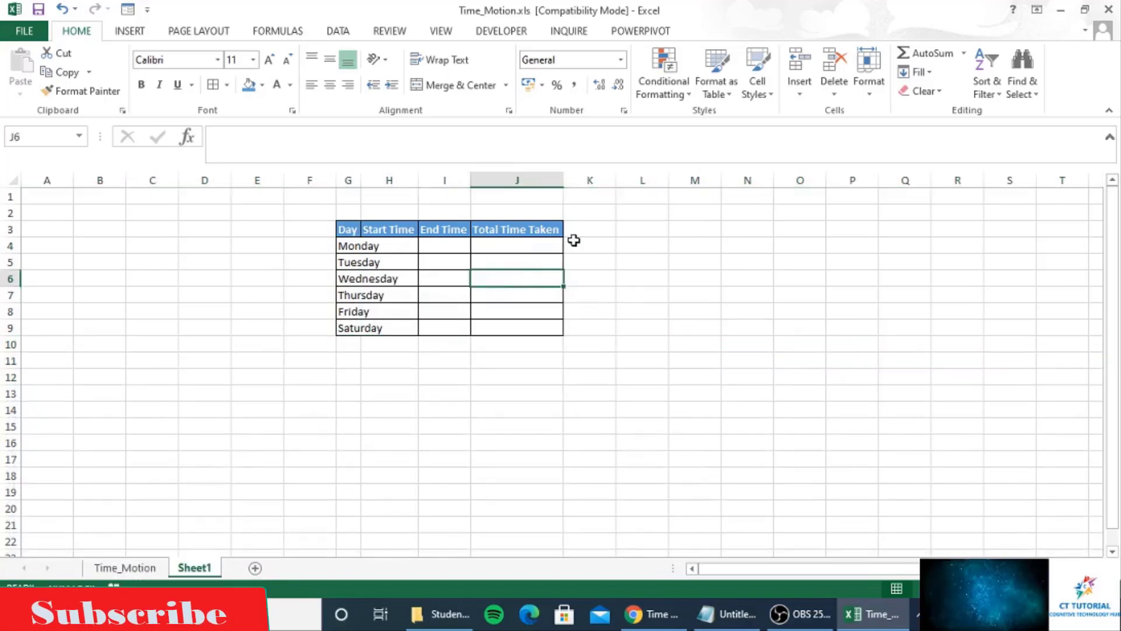
double_click(361, 176)
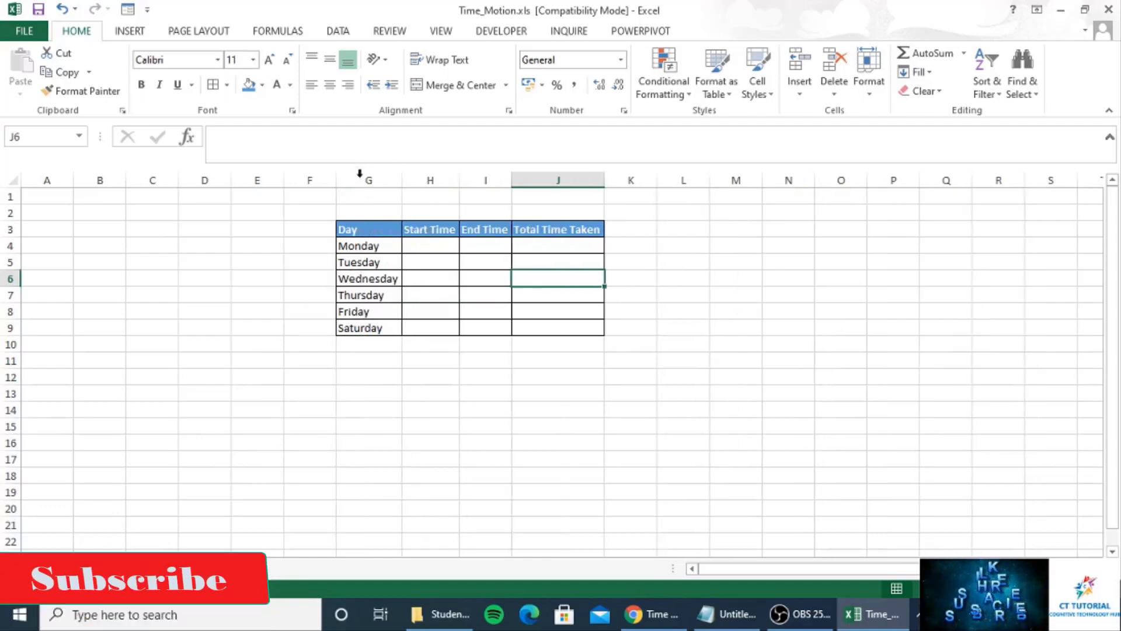
- Enter the =NOW() formula in cell N2
left_click(784, 210)
type("=n")
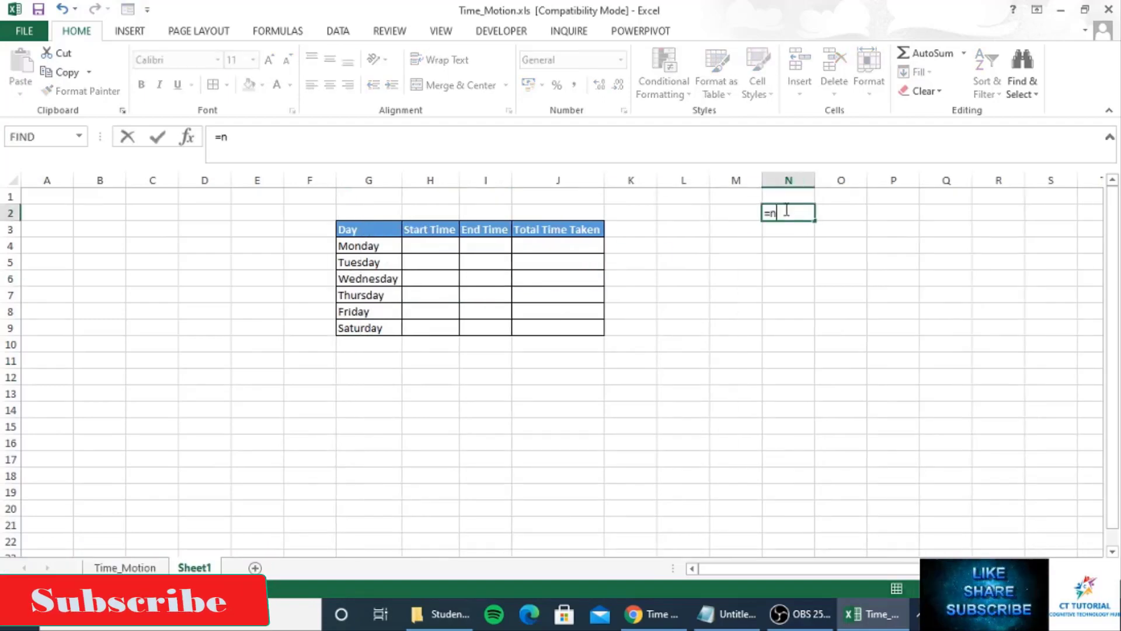
type("ow")
key("Tab")
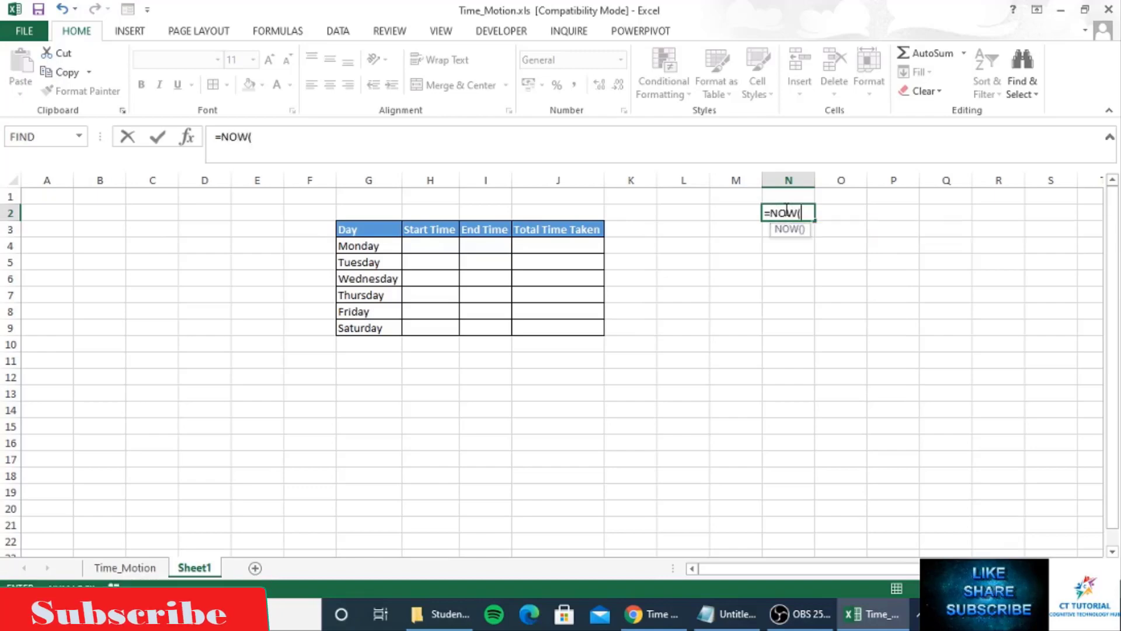
type(")")
key("Return")
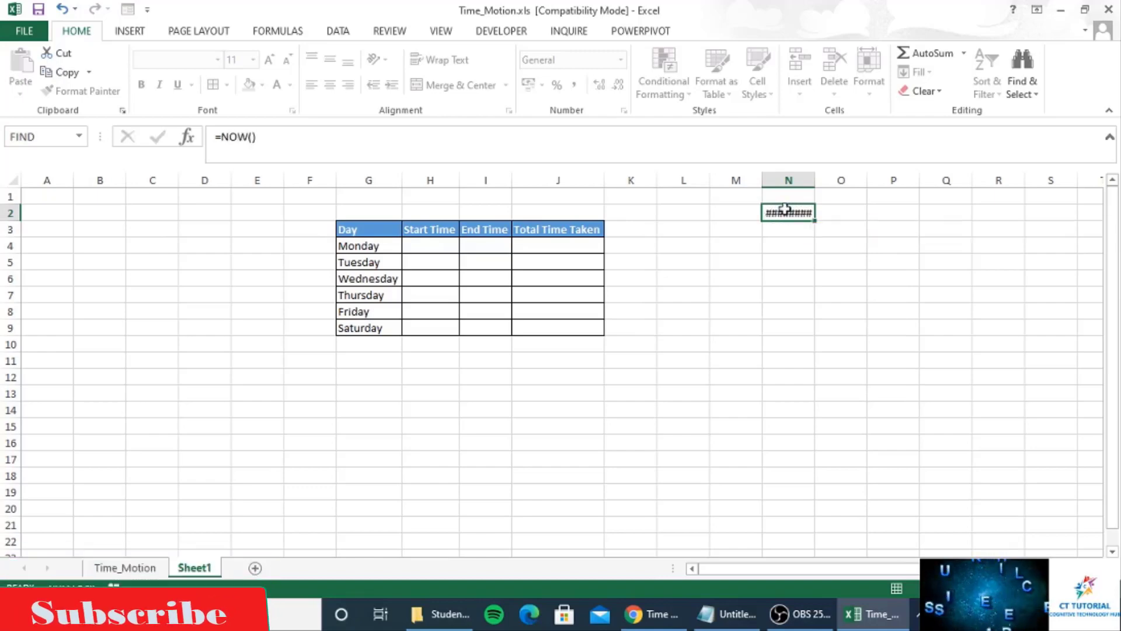
- Give H4 a List data validation whose source is =$N$2, the NOW timestamp
left_click(786, 209)
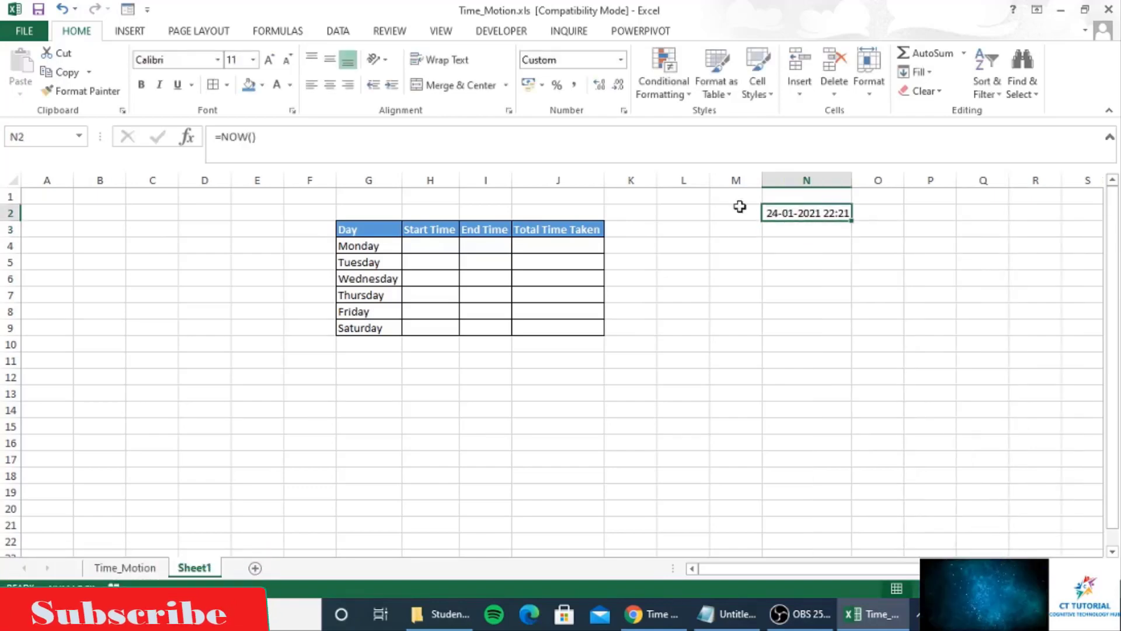
left_click(431, 243)
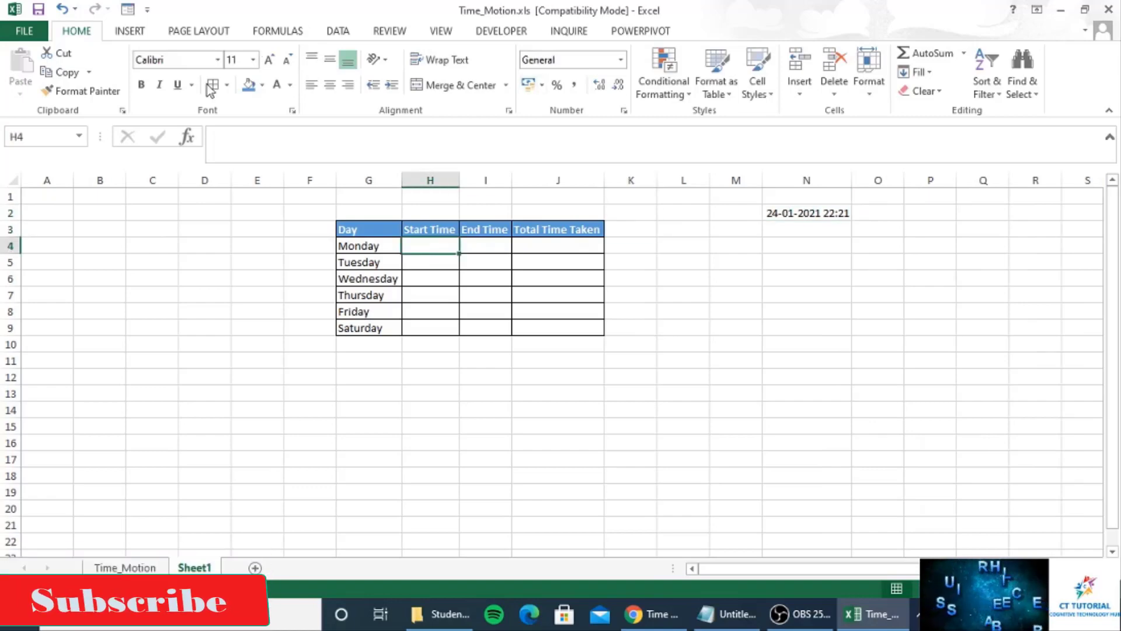
left_click(349, 33)
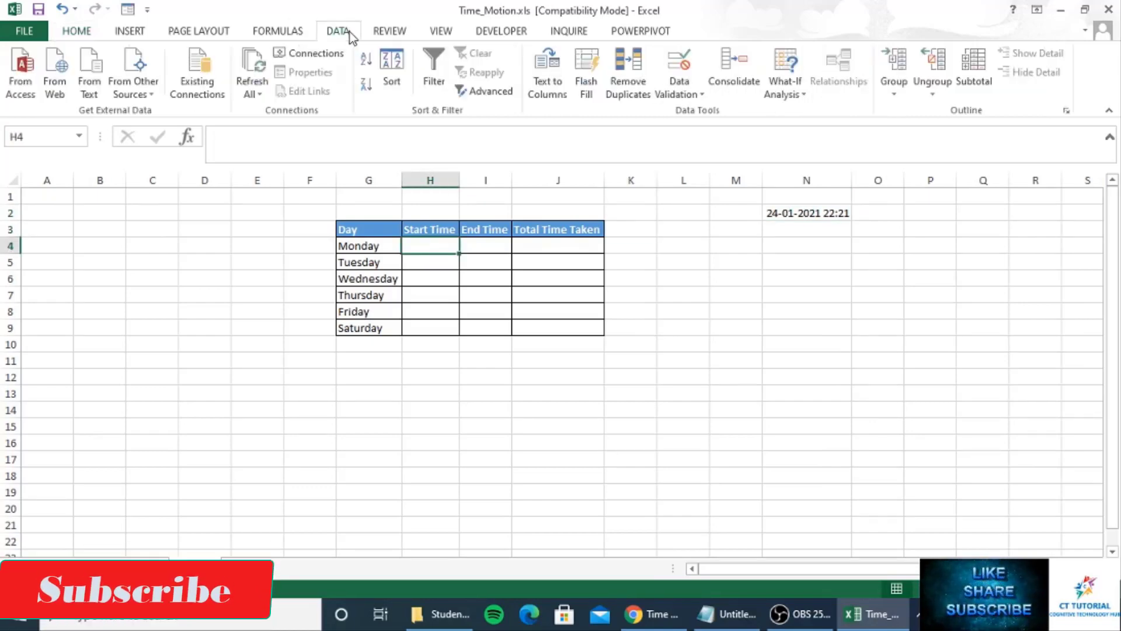
left_click(669, 95)
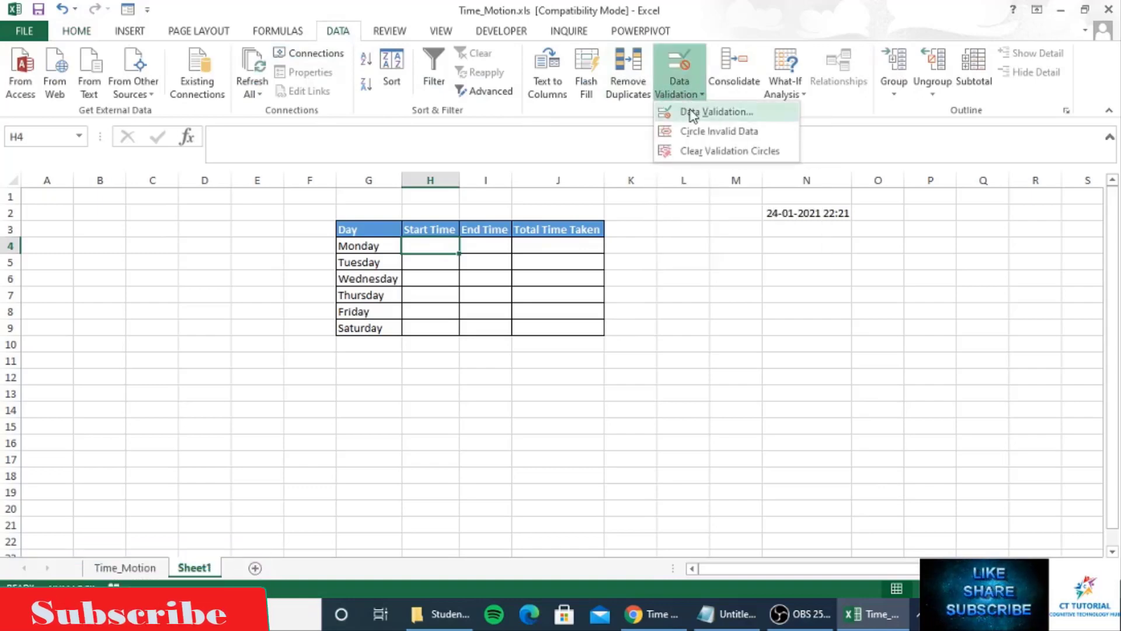
left_click(693, 113)
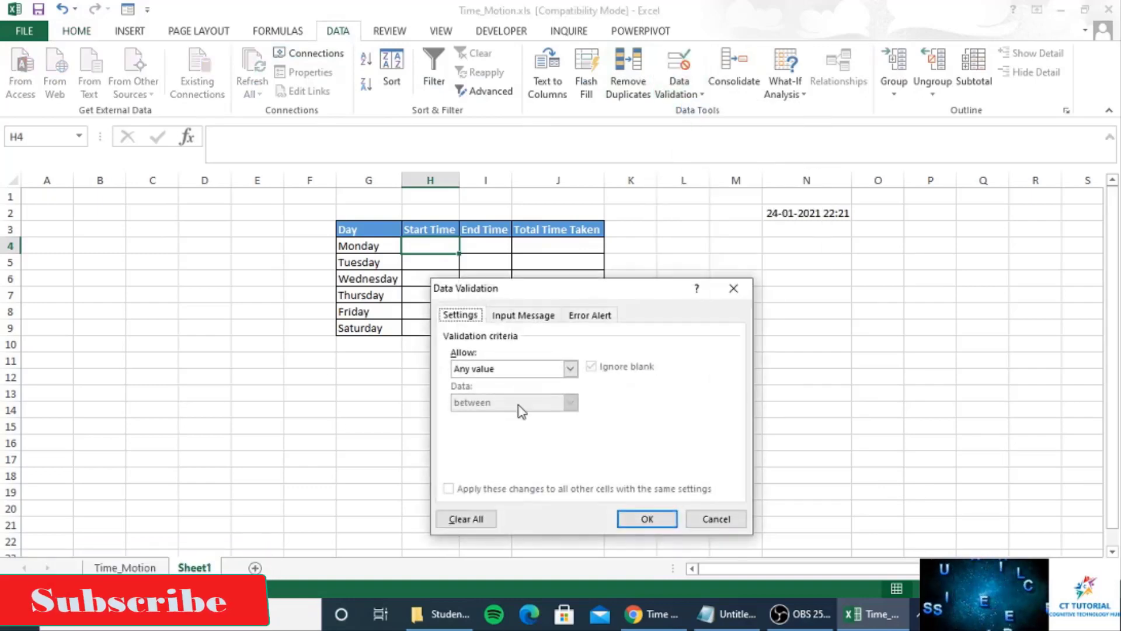
left_click(569, 368)
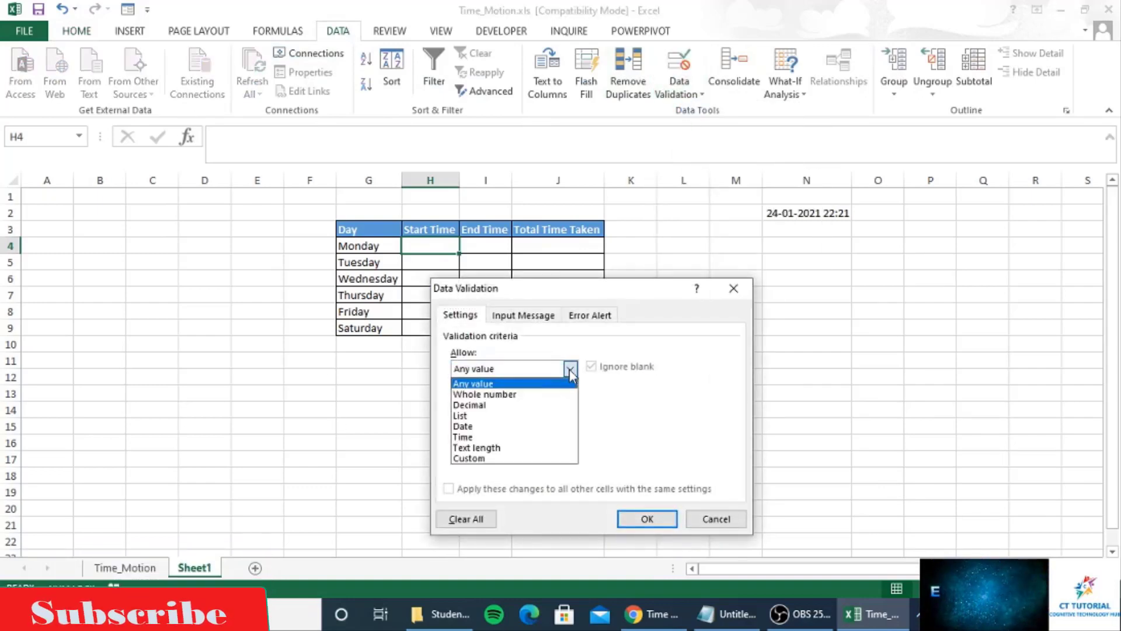
left_click(485, 416)
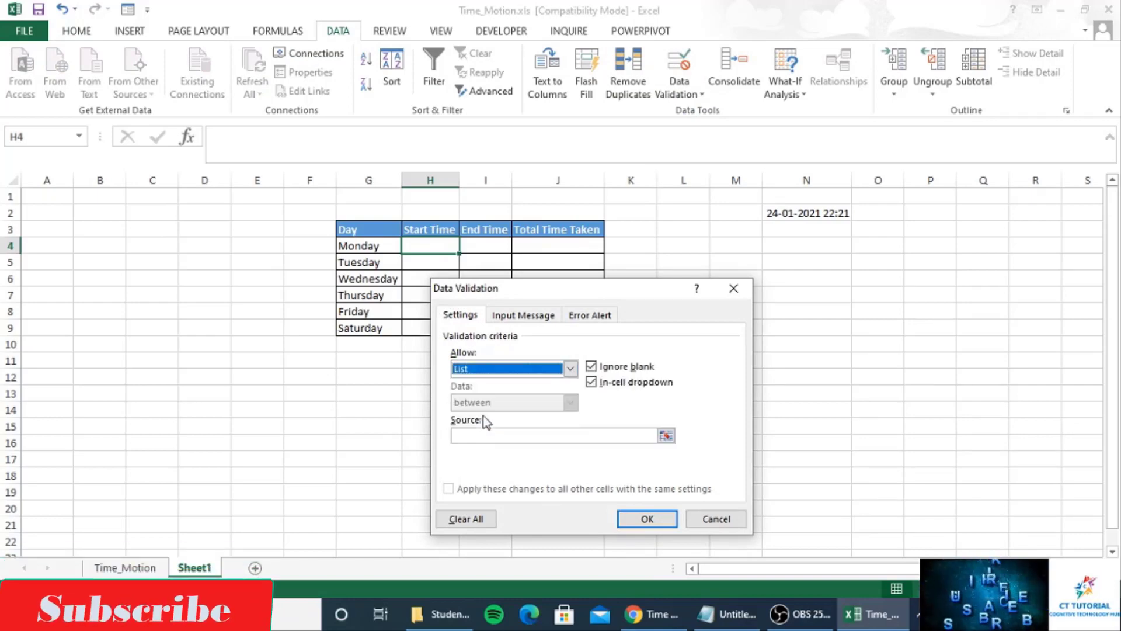
left_click(666, 436)
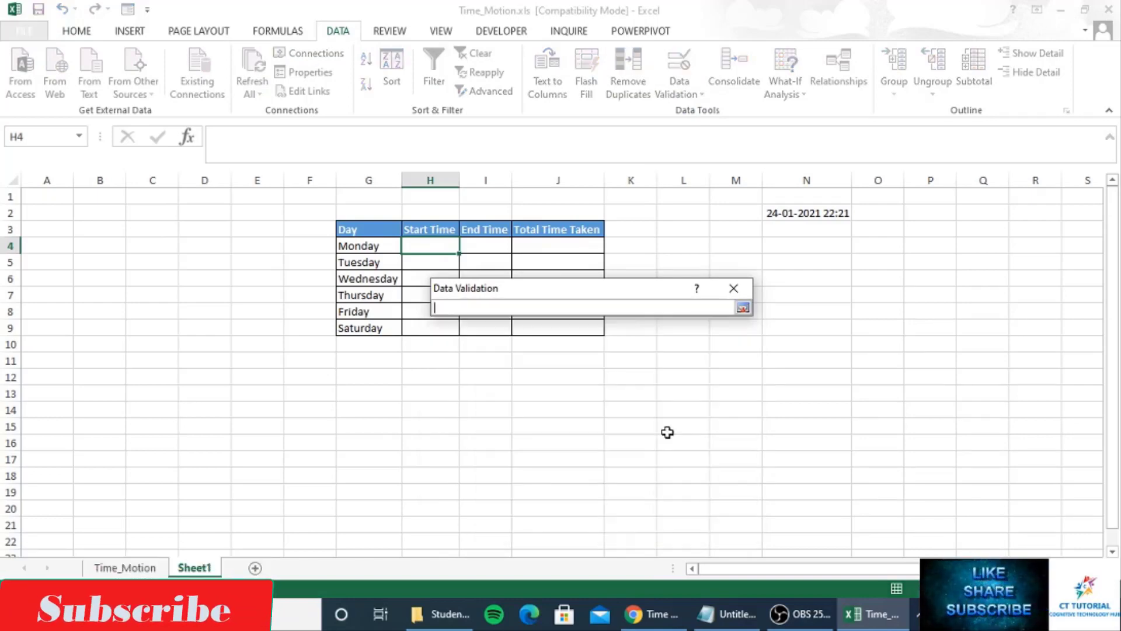
left_click(802, 212)
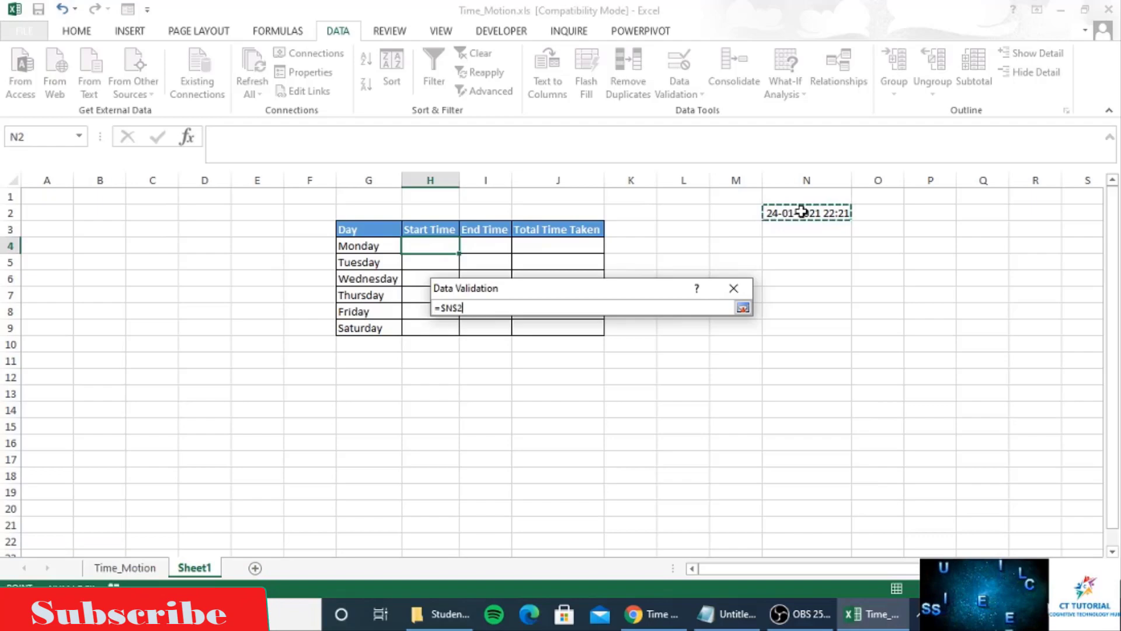
key("Return")
key("Return")
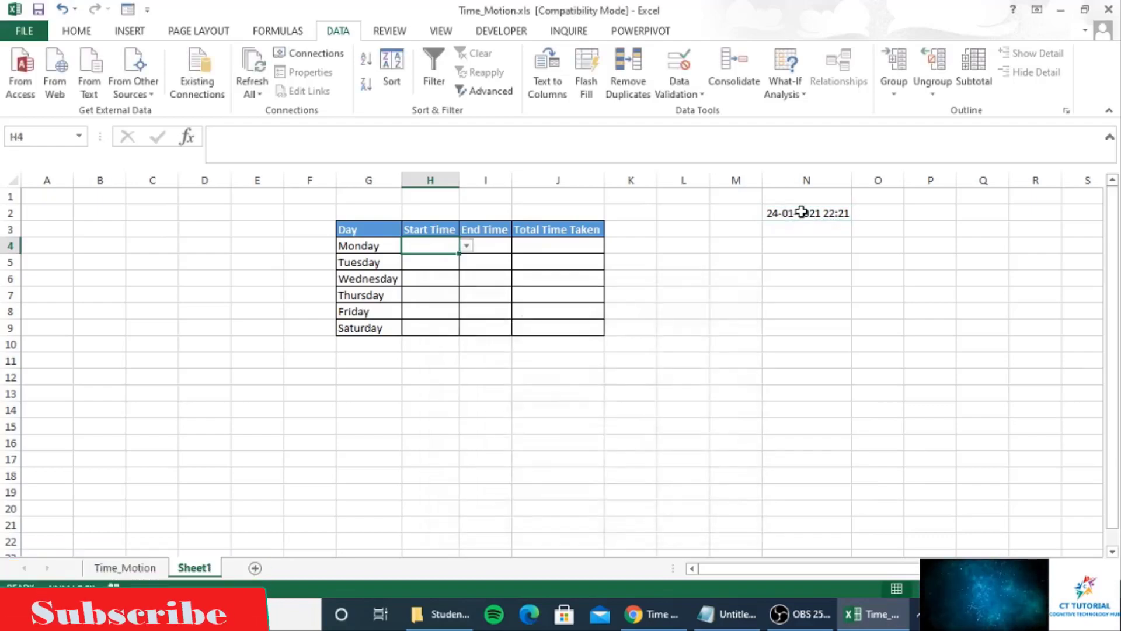
- Check H4's timestamp drop-down, then copy it across H4:I9
left_click(468, 247)
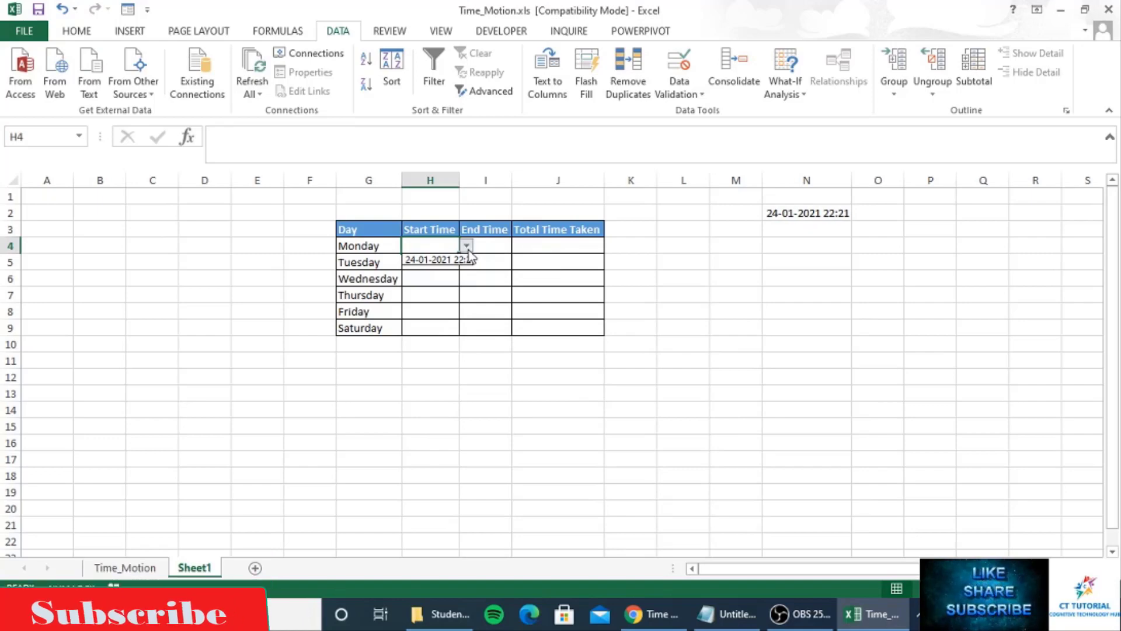
left_click(493, 245)
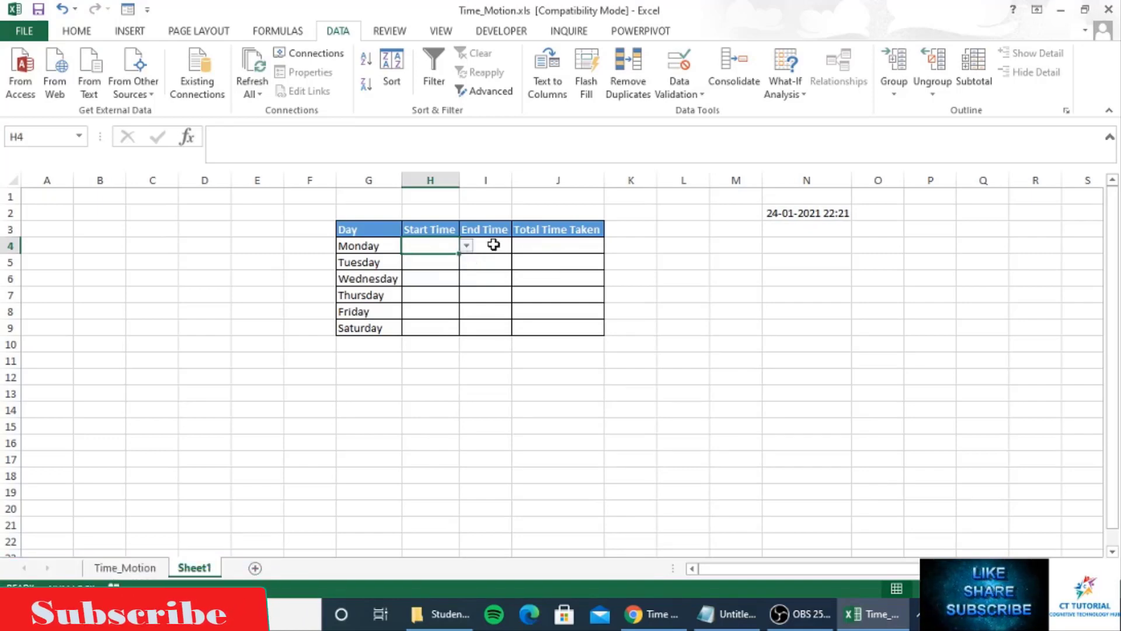
left_click(494, 245)
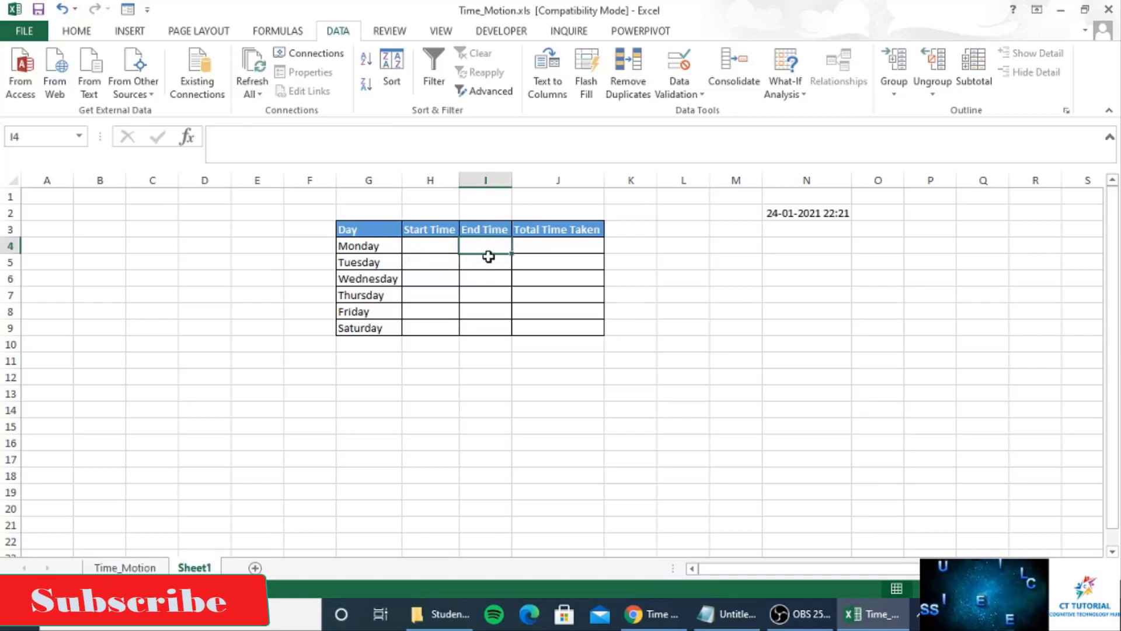
left_click(430, 247)
key("ctrl+c")
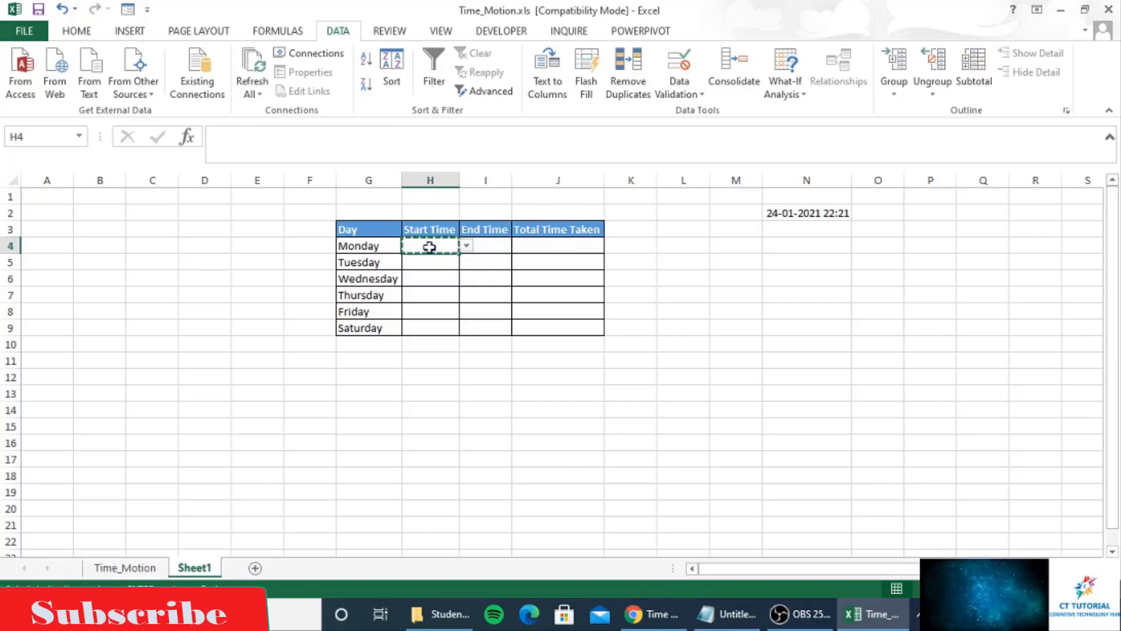
key("shift+Right")
key("shift+Down")
key("shift+Down")
key("shift+Down")
key("shift+Down")
key("shift+Down")
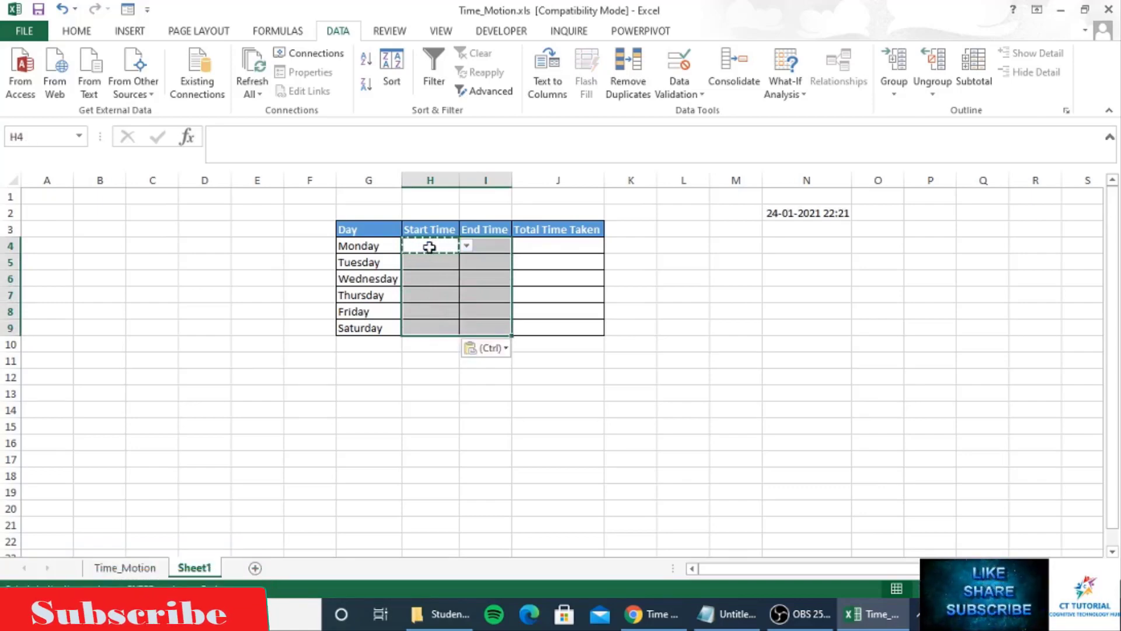
left_click(541, 241)
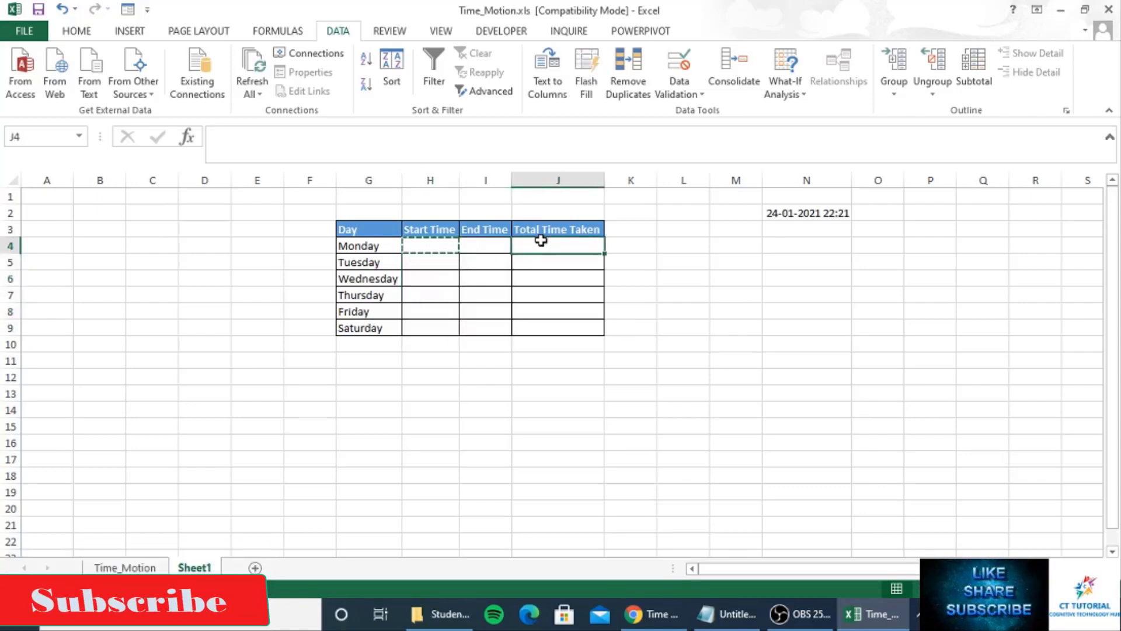
- Enter =I4-H4 in J4 and paste it down through J9
type("=")
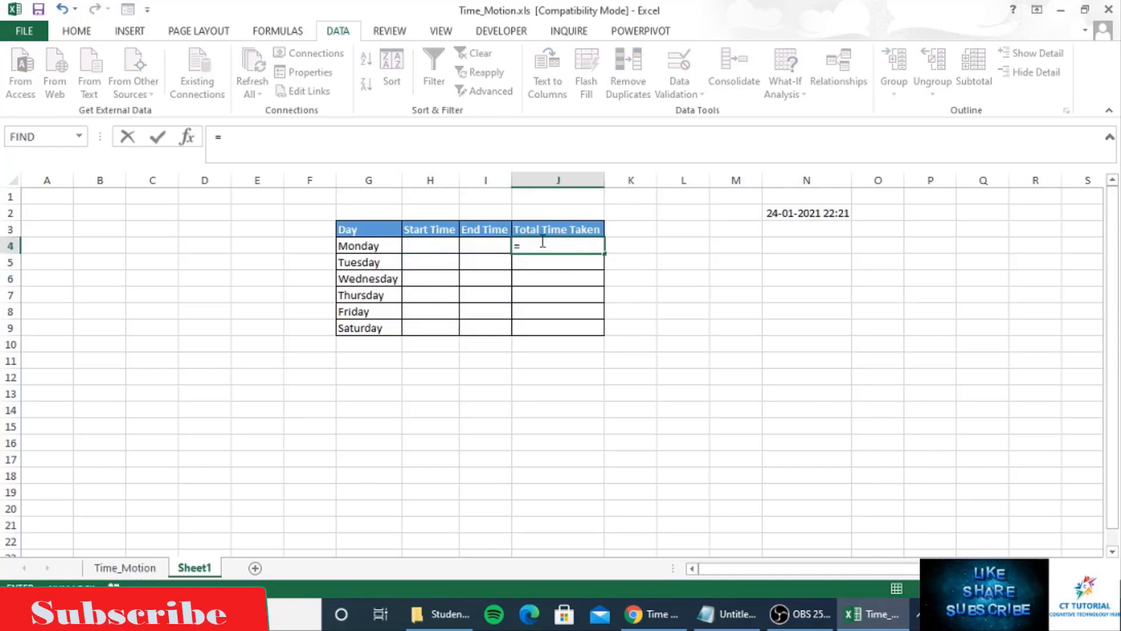
key("Left")
type("-")
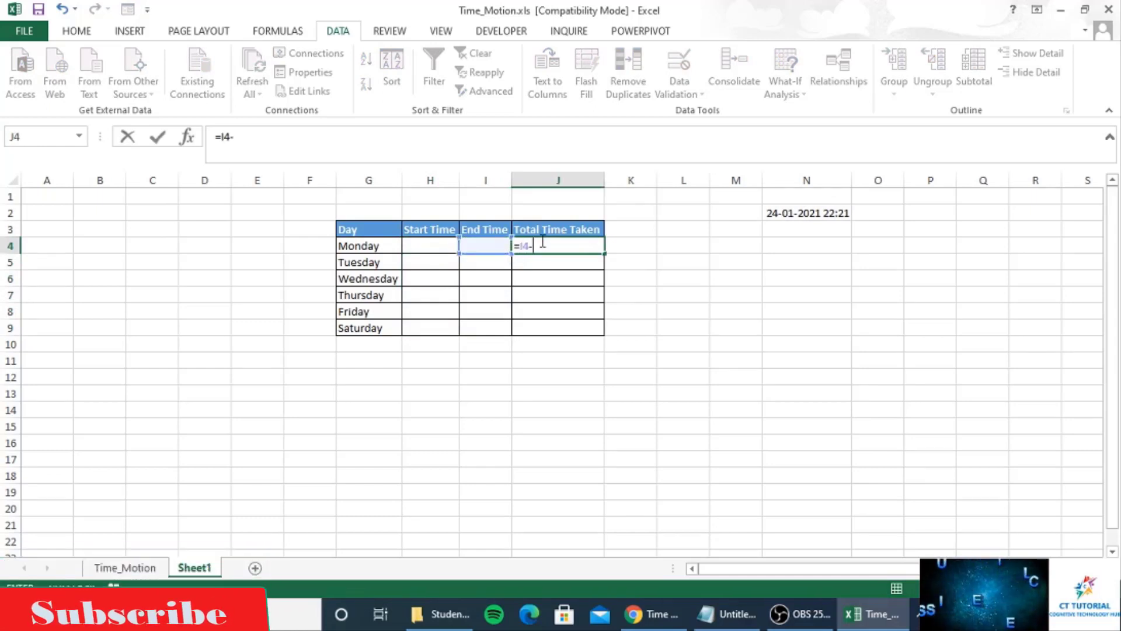
key("Left")
key("Left")
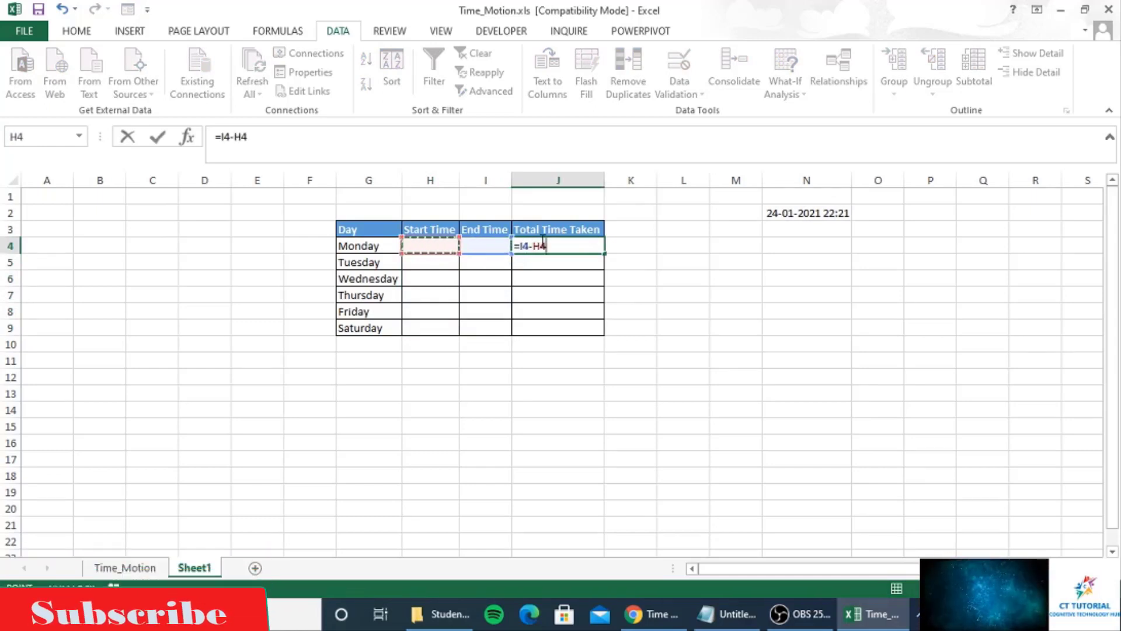
key("Return")
left_click(541, 241)
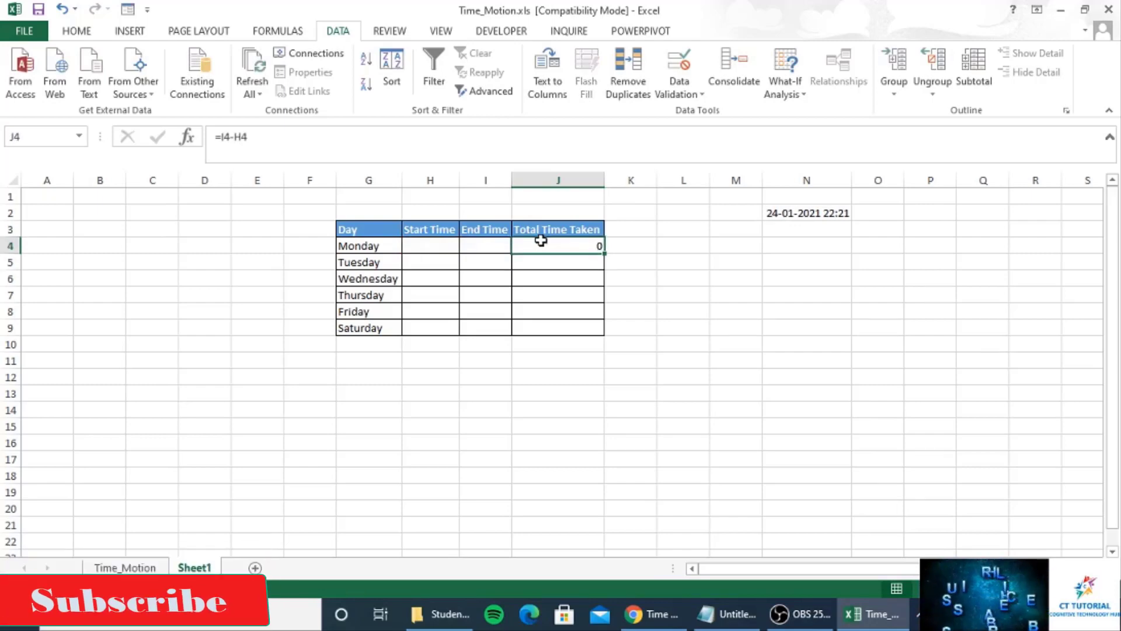
key("shift+Down")
key("shift+Down")
key("shift+Down")
key("shift+Down")
key("shift+Down")
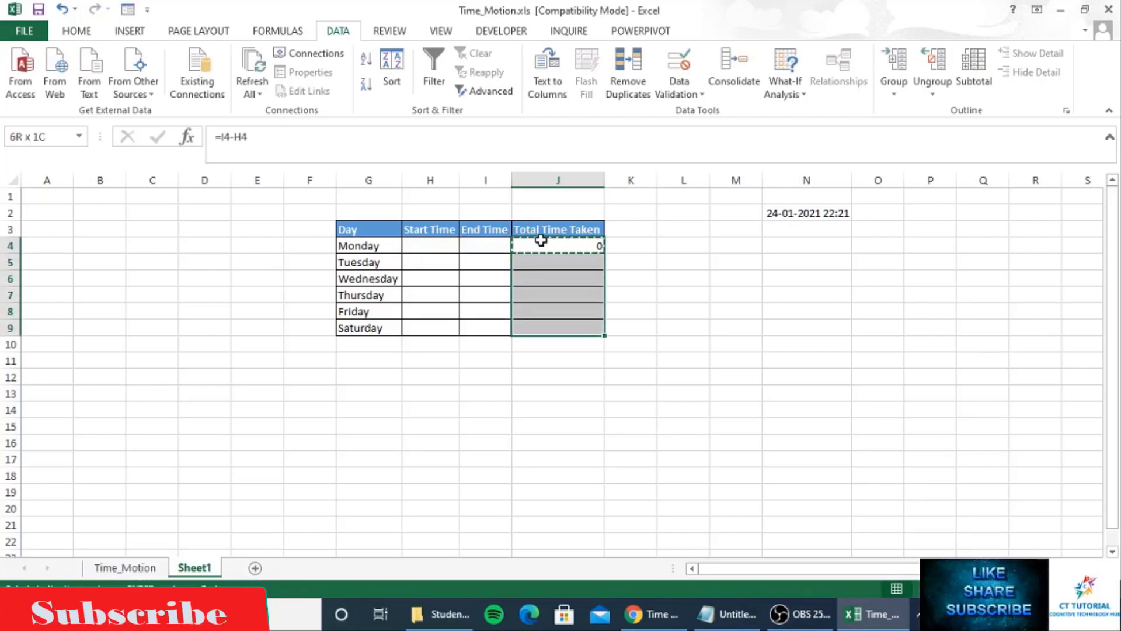
key("ctrl+v")
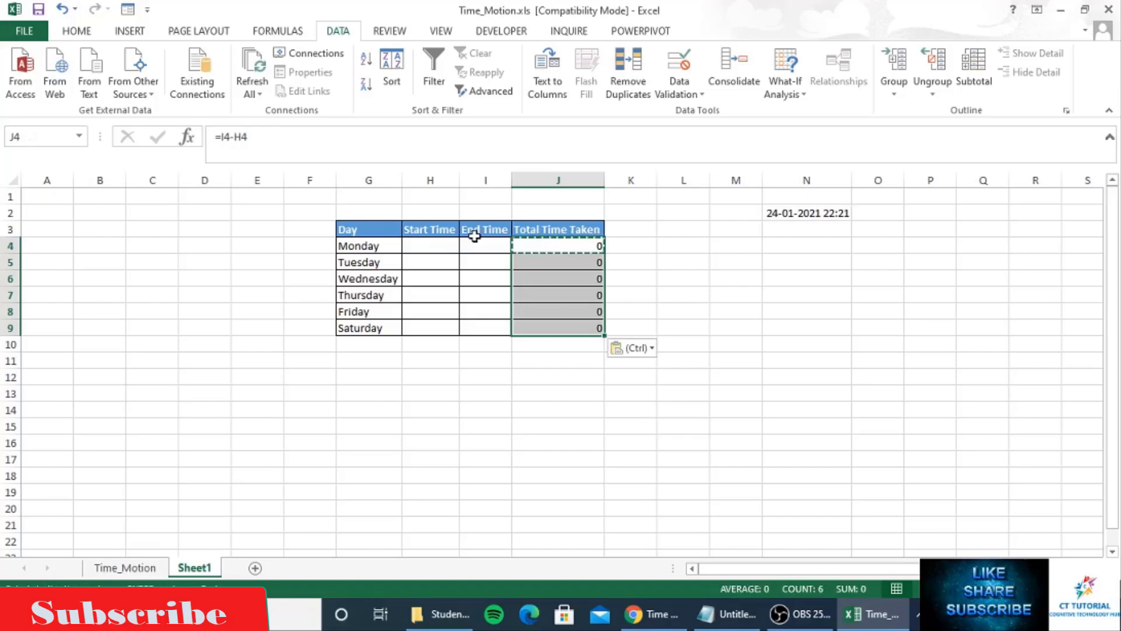
left_click(441, 243)
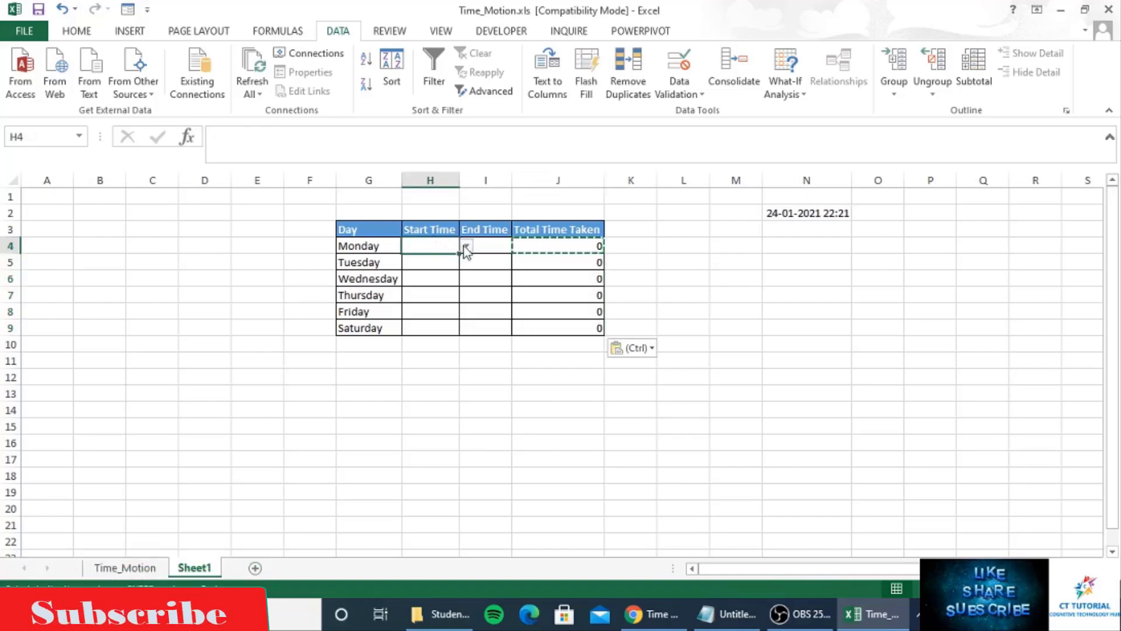
- Pick the current timestamp from H4's drop-down as Monday's start time
left_click(466, 249)
left_click(439, 261)
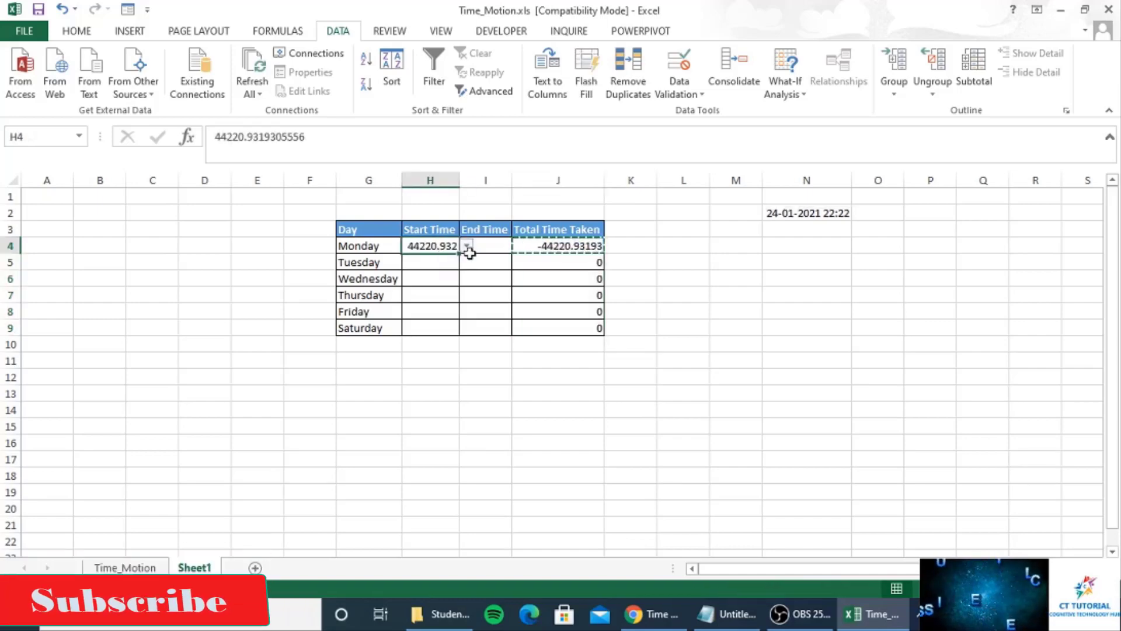
left_click(496, 246)
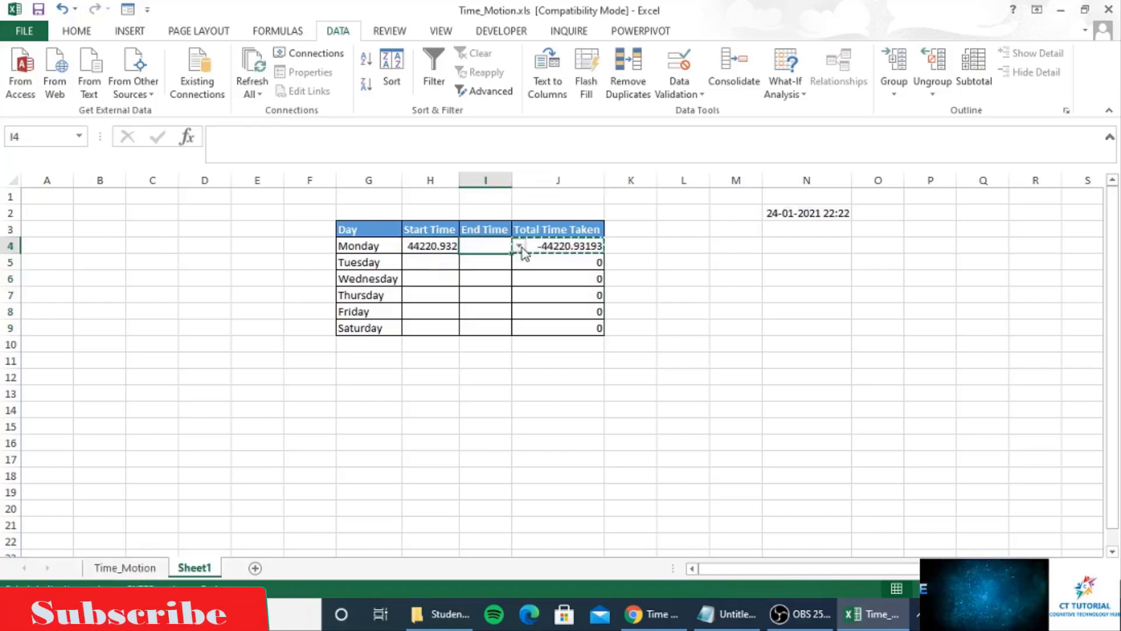
left_click(423, 248)
- Format H4:I9 with the custom number format dd-mm-yyyy hh:mm:ss
mouse_move(423, 248)
left_mouse_down()
mouse_move(461, 248)
mouse_move(472, 321)
left_mouse_up()
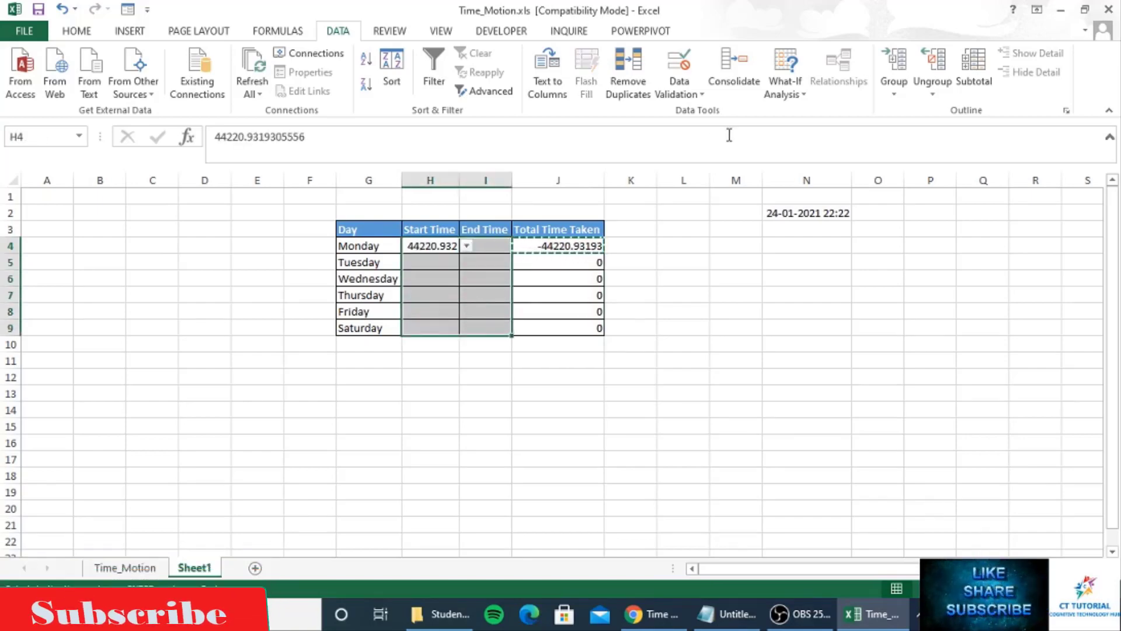
left_click(79, 32)
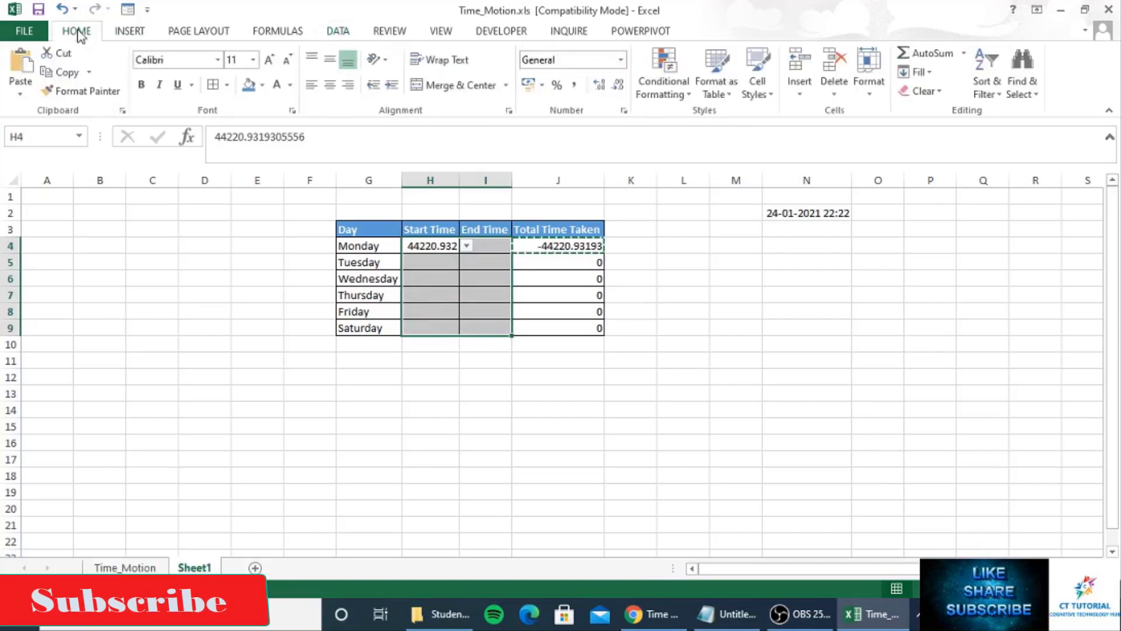
left_click(620, 61)
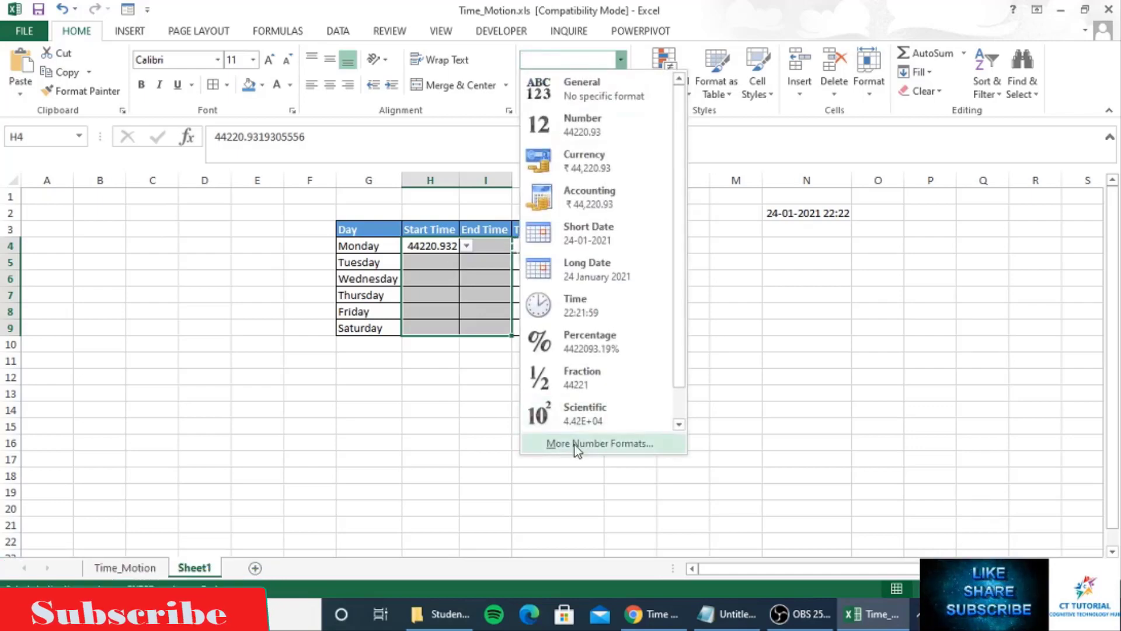
left_click(575, 444)
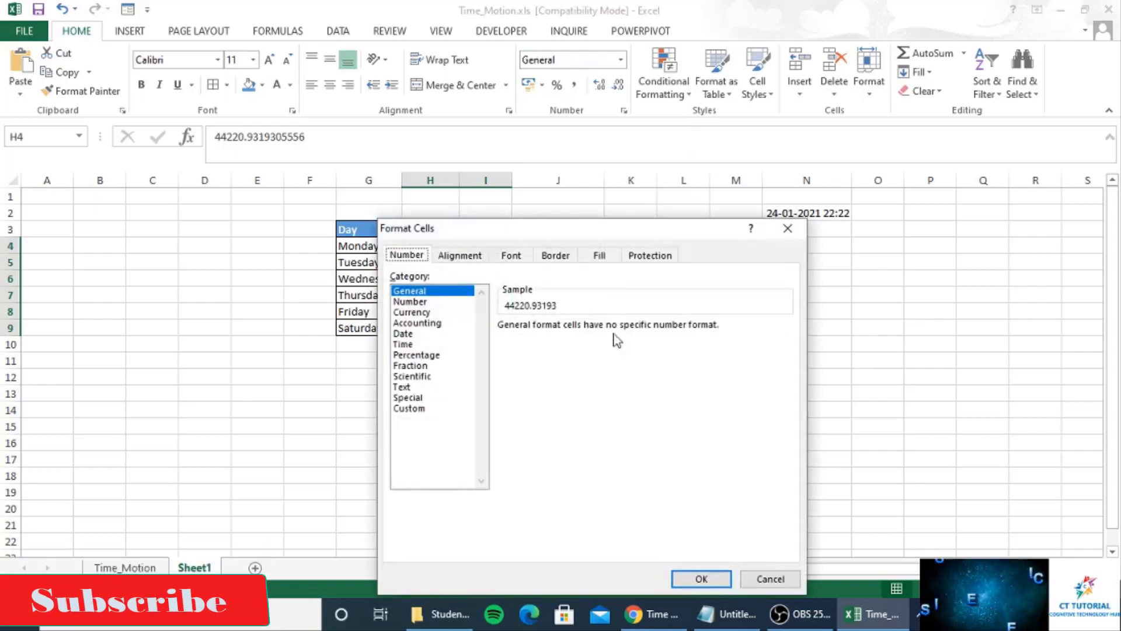
left_click(426, 409)
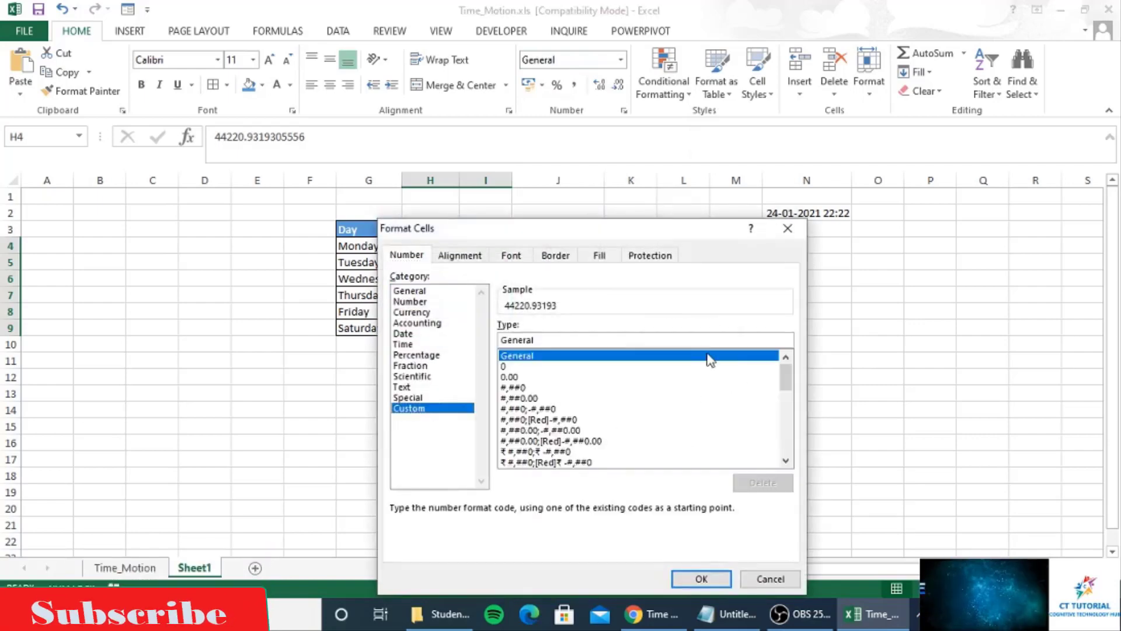
left_click_drag(787, 383, 787, 424)
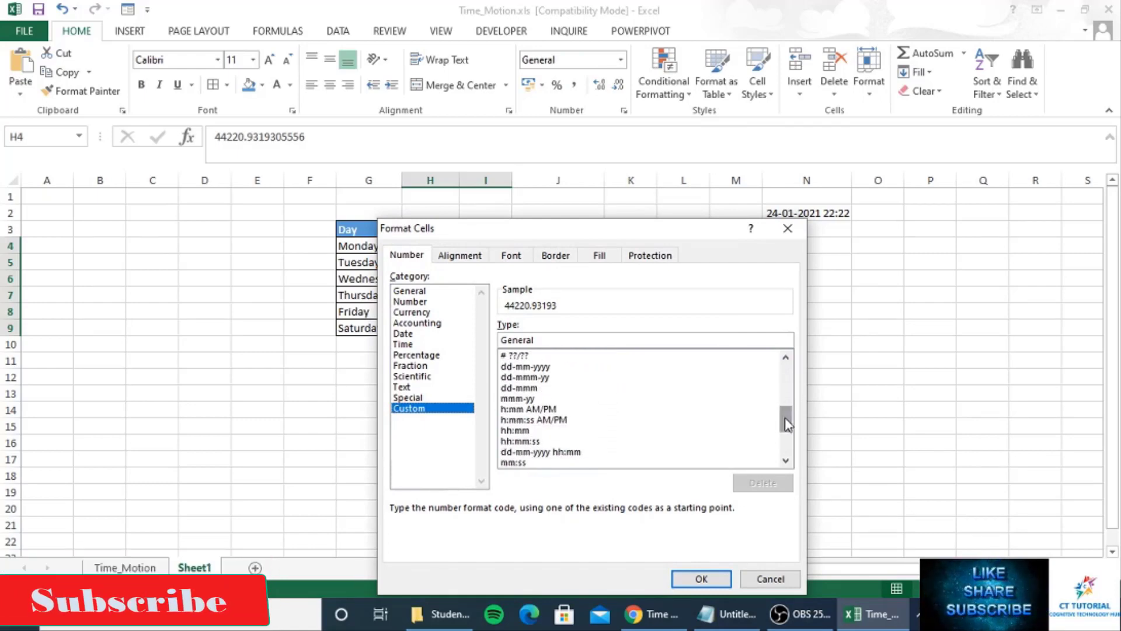
left_click(576, 455)
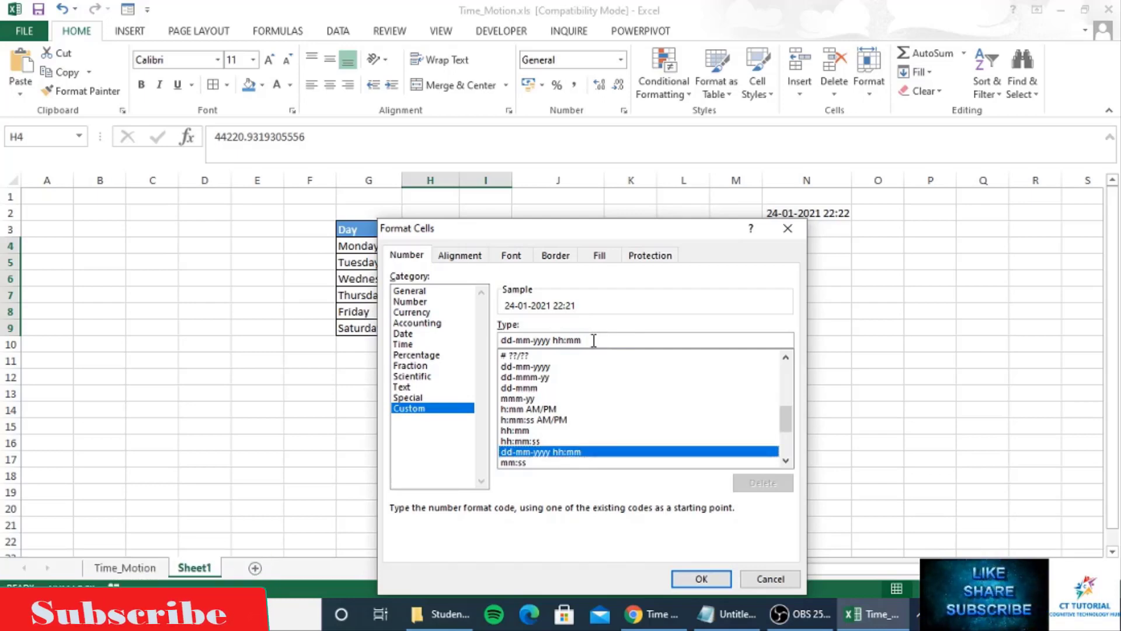
type(":ss")
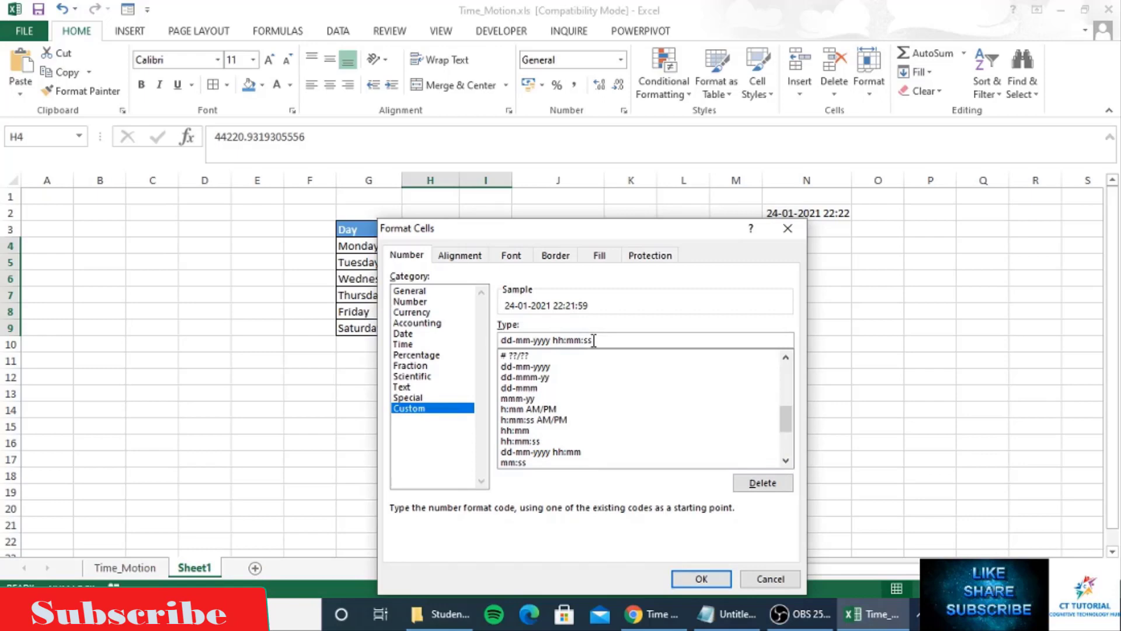
left_click(701, 578)
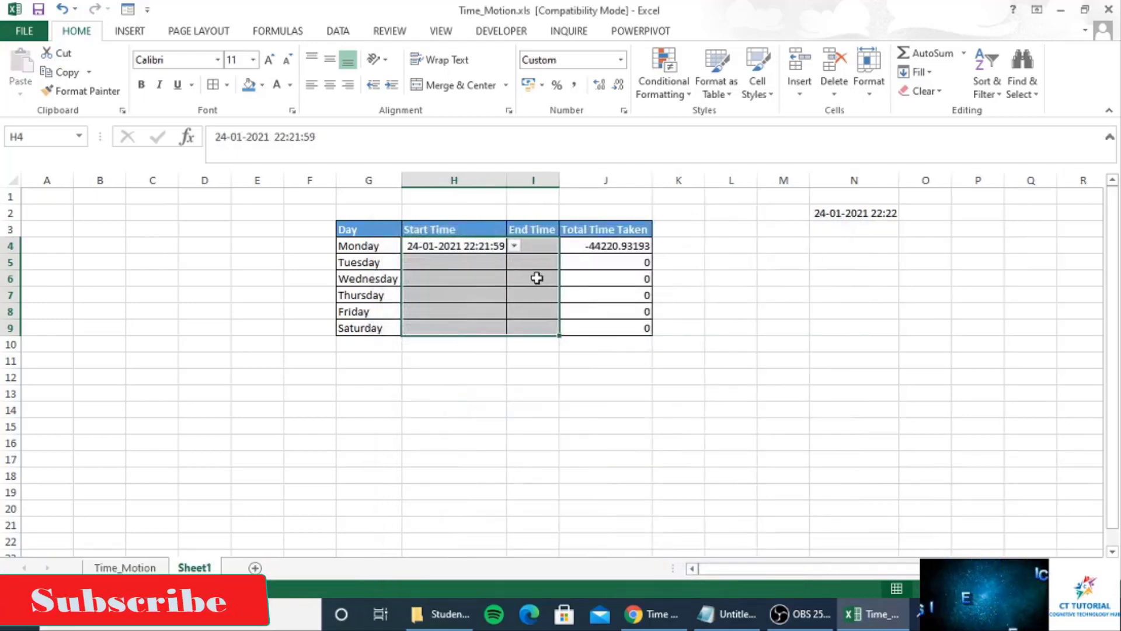
- Apply the Time number format to the Total Time Taken cells J4:J9 via Format Cells
left_click(536, 279)
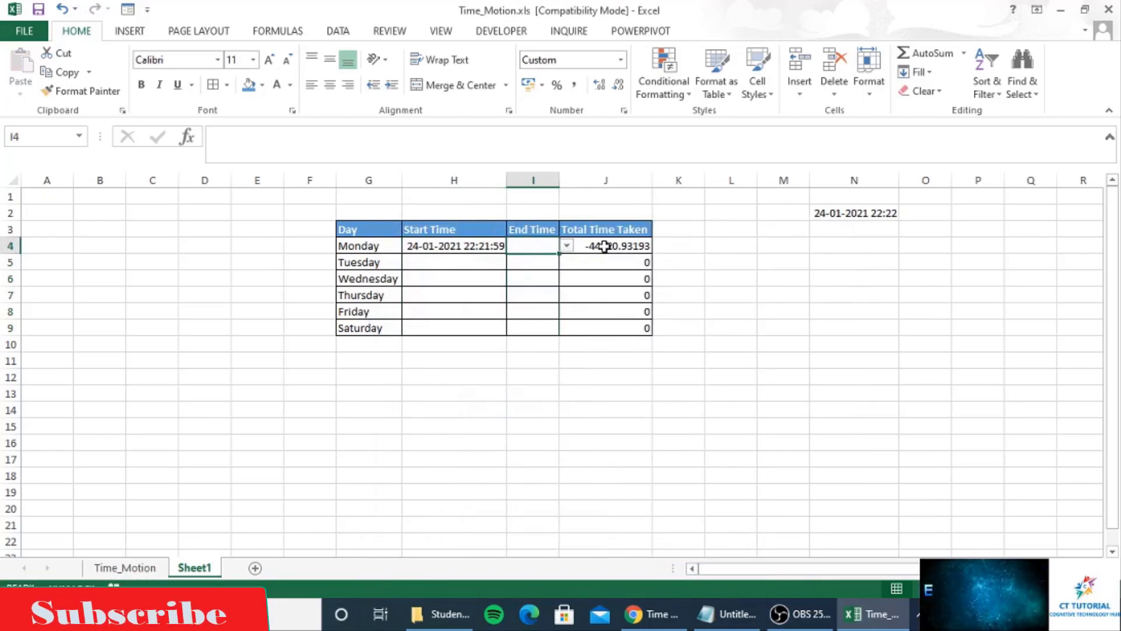
left_click_drag(603, 243, 604, 328)
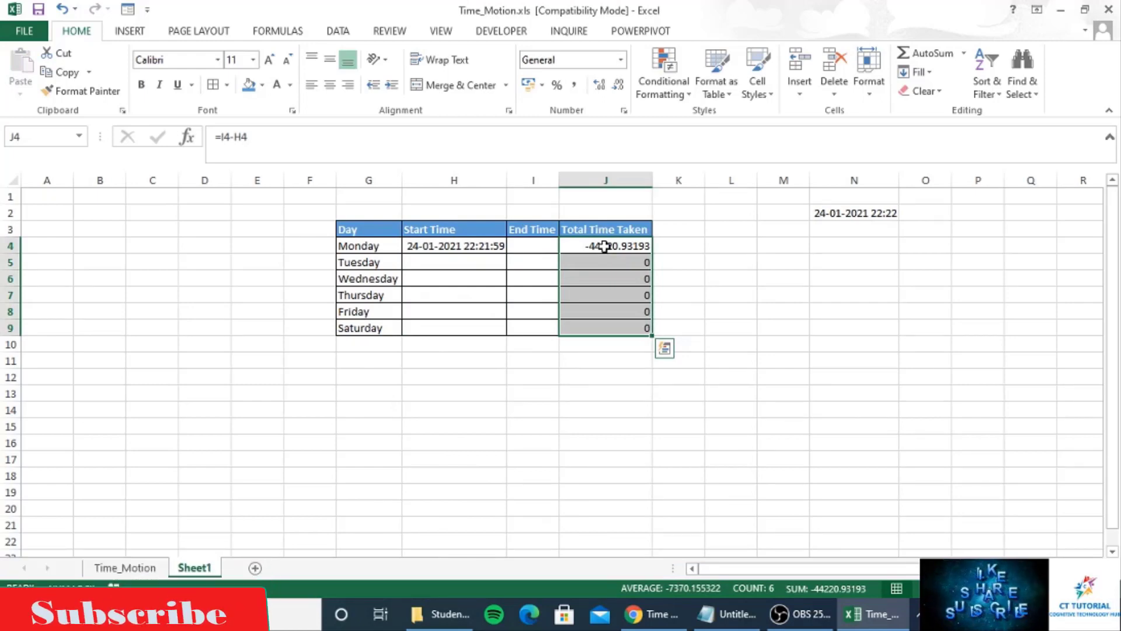
right_click(588, 277)
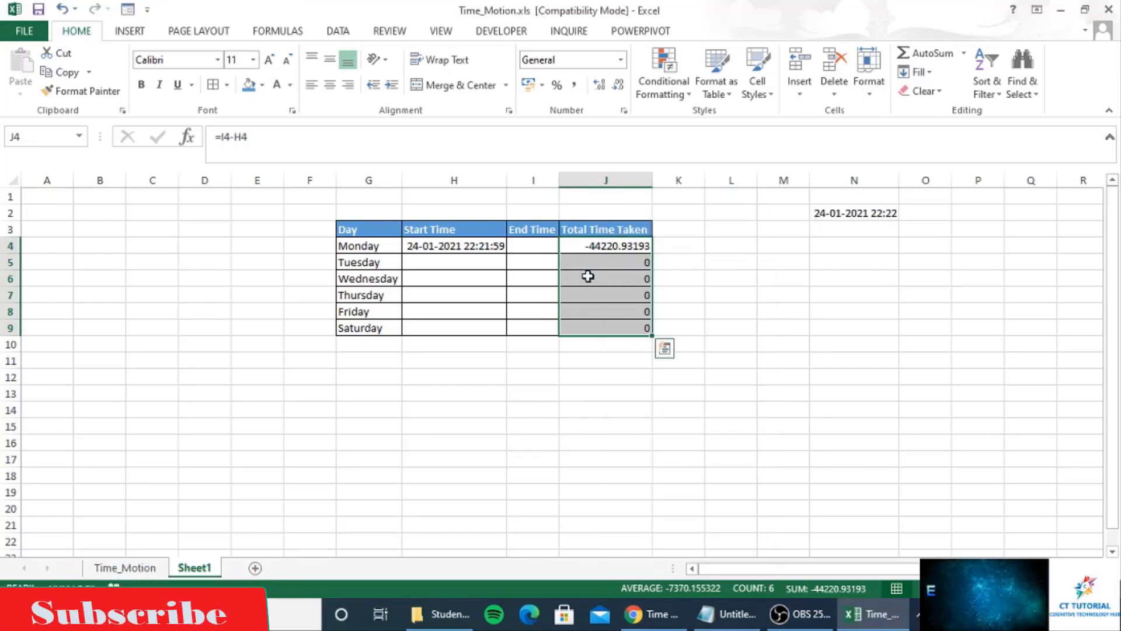
right_click(588, 277)
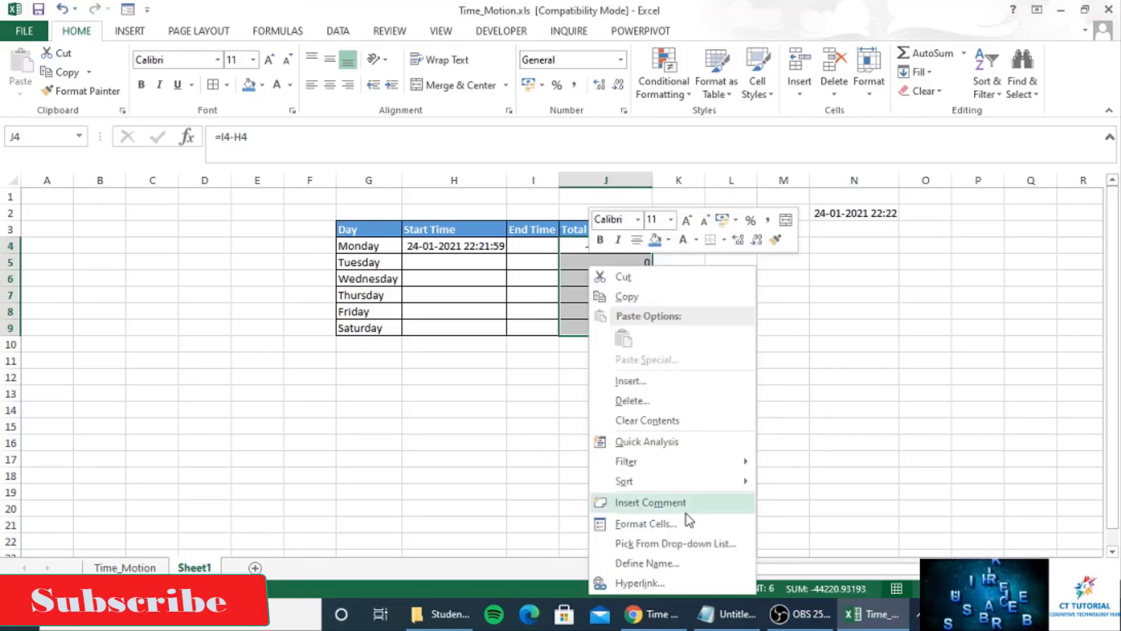
left_click(661, 525)
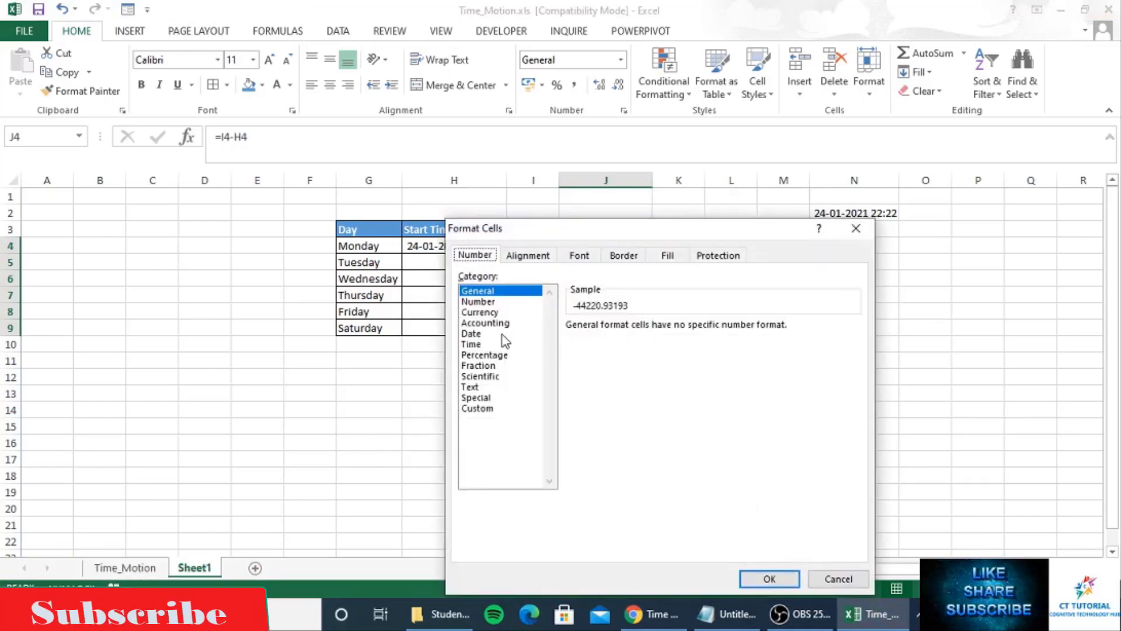
left_click(471, 345)
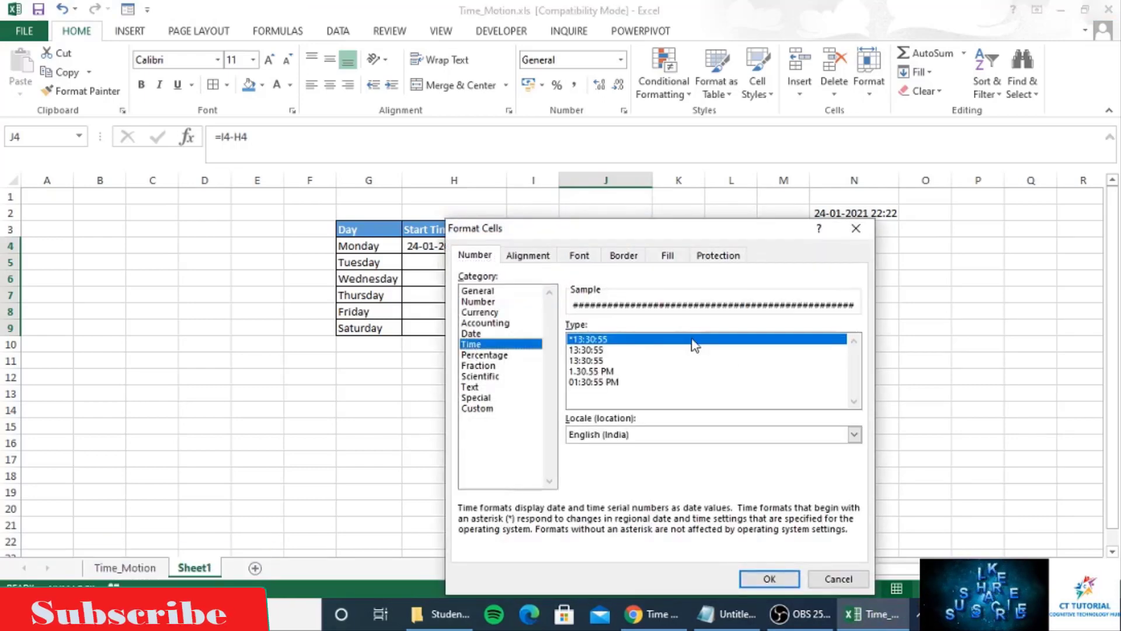
left_click(770, 579)
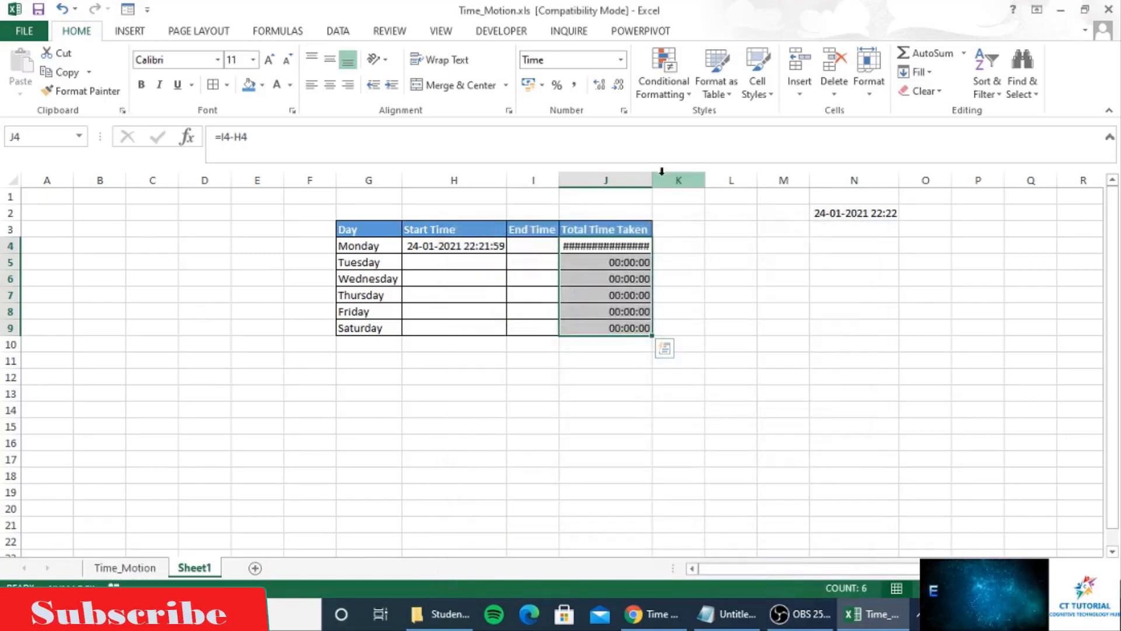
left_click(587, 247)
left_click(534, 245)
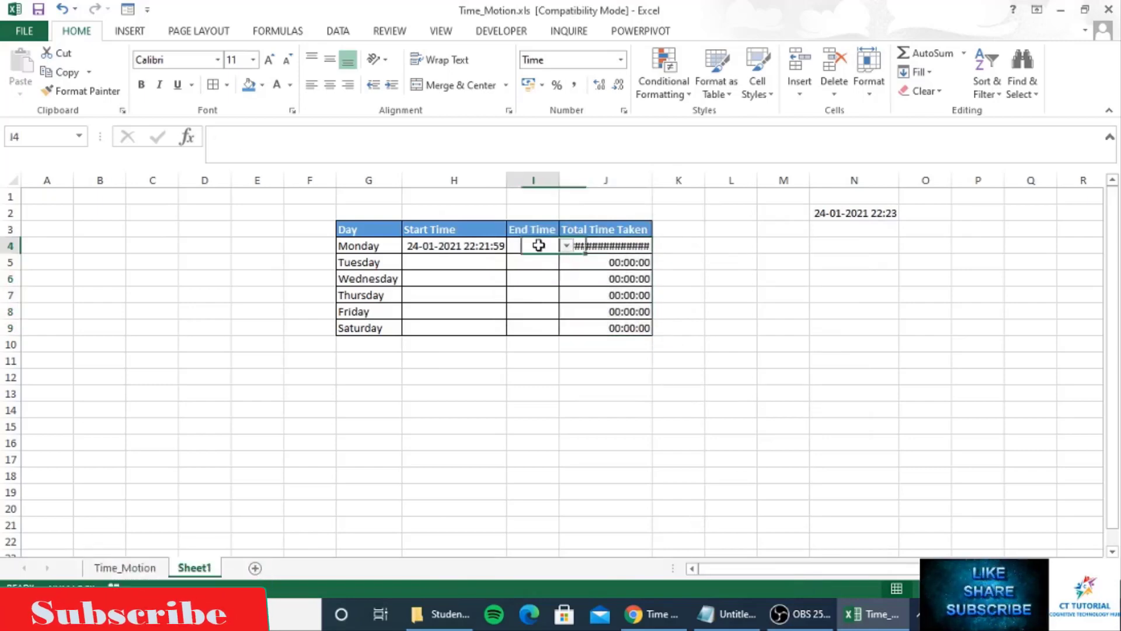
left_click(566, 246)
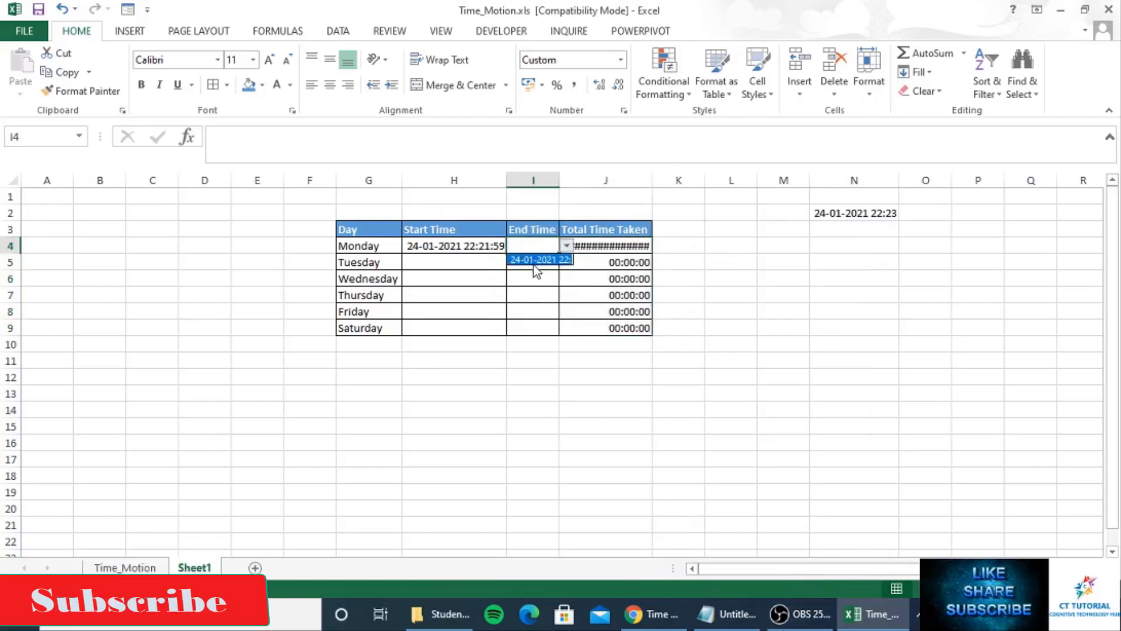
left_click(534, 261)
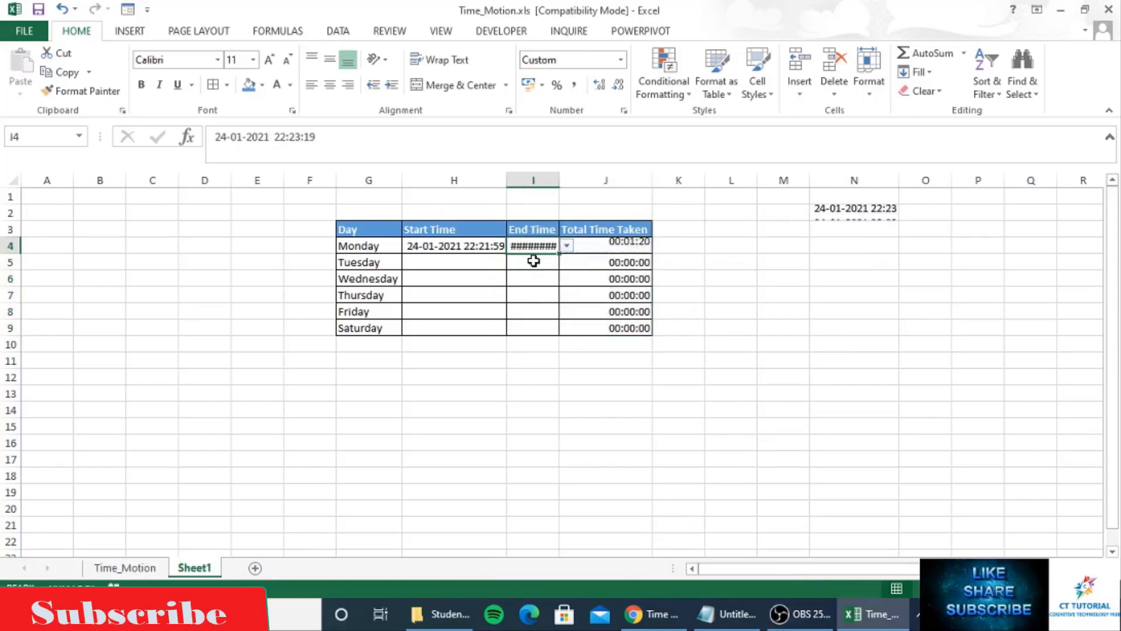
left_click(618, 250)
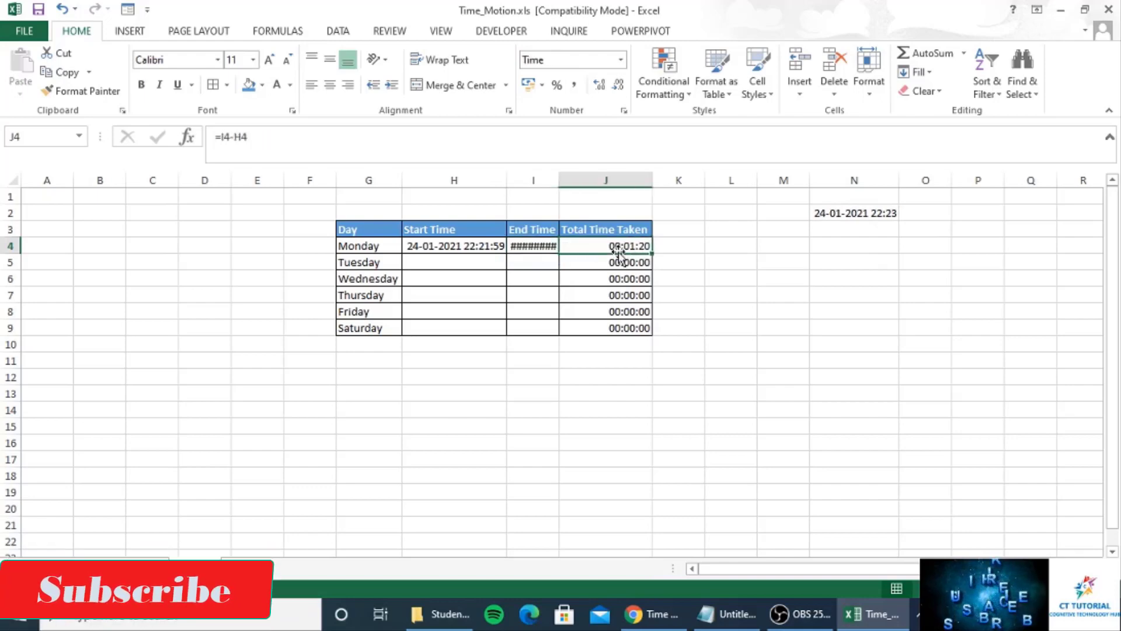
double_click(559, 178)
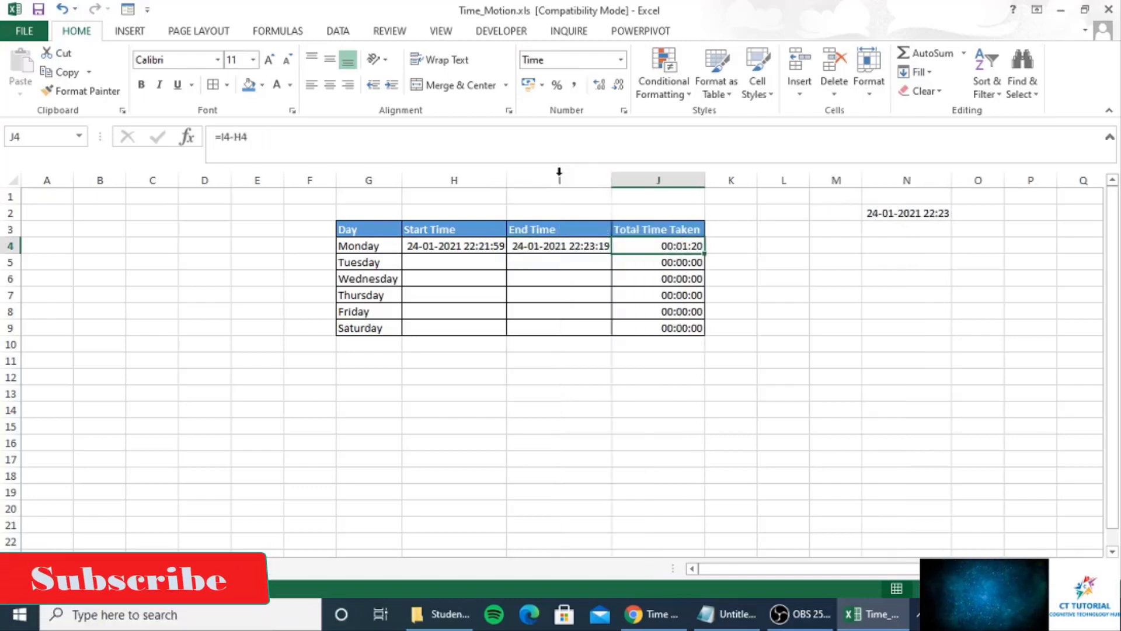
left_click(624, 351)
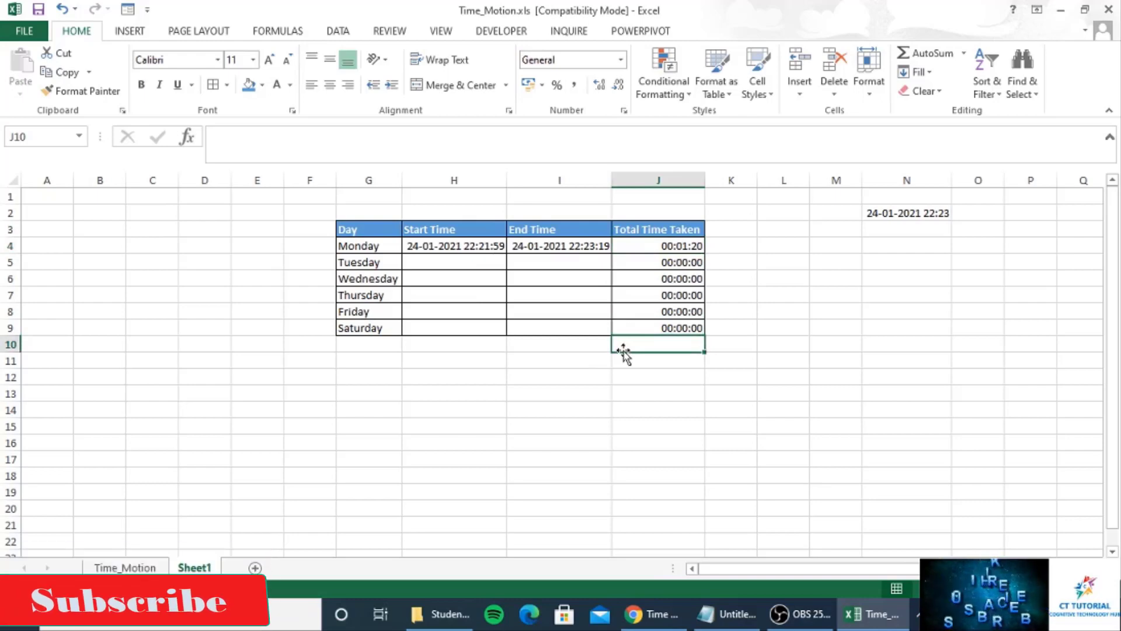